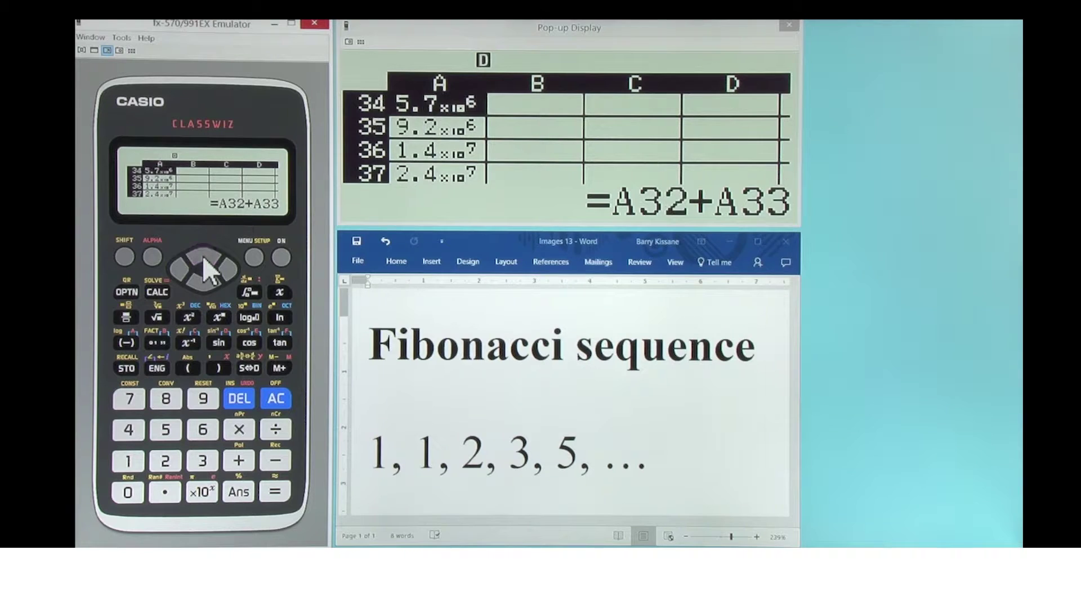
- Examine the Fibonacci terms and their formulas in column A through cell A45
left_click(203, 255)
left_click(203, 256)
left_click(203, 255)
left_click(203, 255)
left_click(203, 256)
left_click(203, 256)
left_click(202, 256)
left_click(203, 256)
left_click(202, 255)
left_click(203, 256)
left_click(203, 255)
left_click(202, 255)
left_click(201, 255)
left_click(201, 255)
left_click(202, 255)
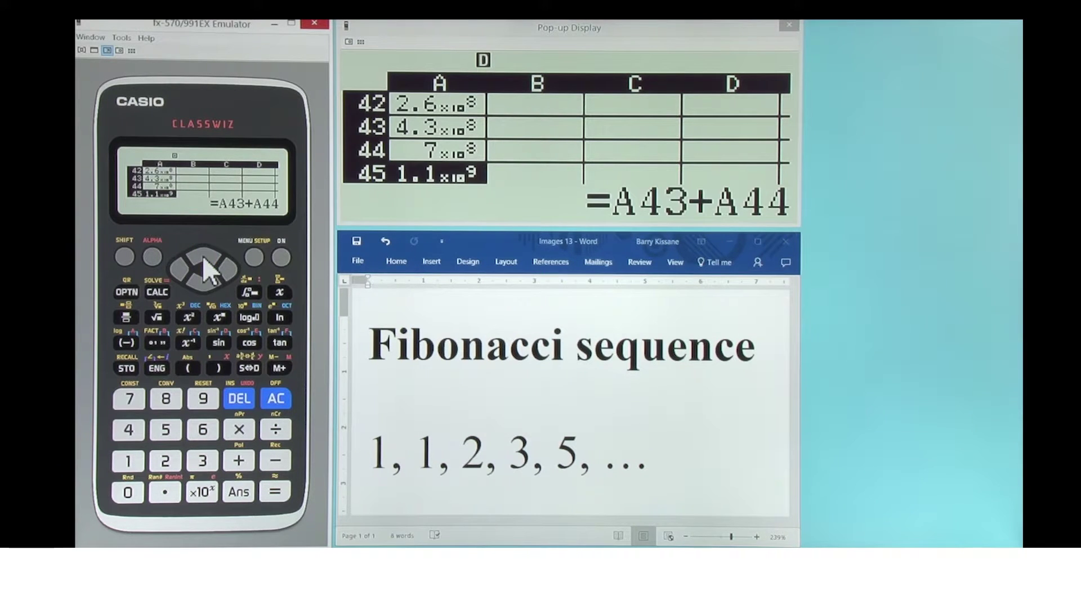
left_click(202, 255)
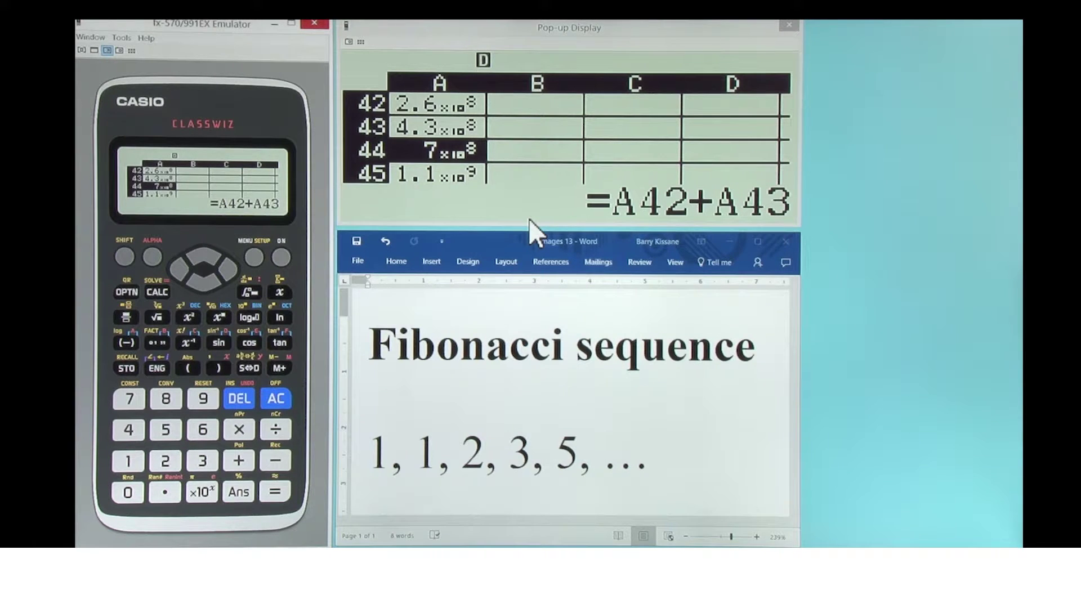
left_click(207, 285)
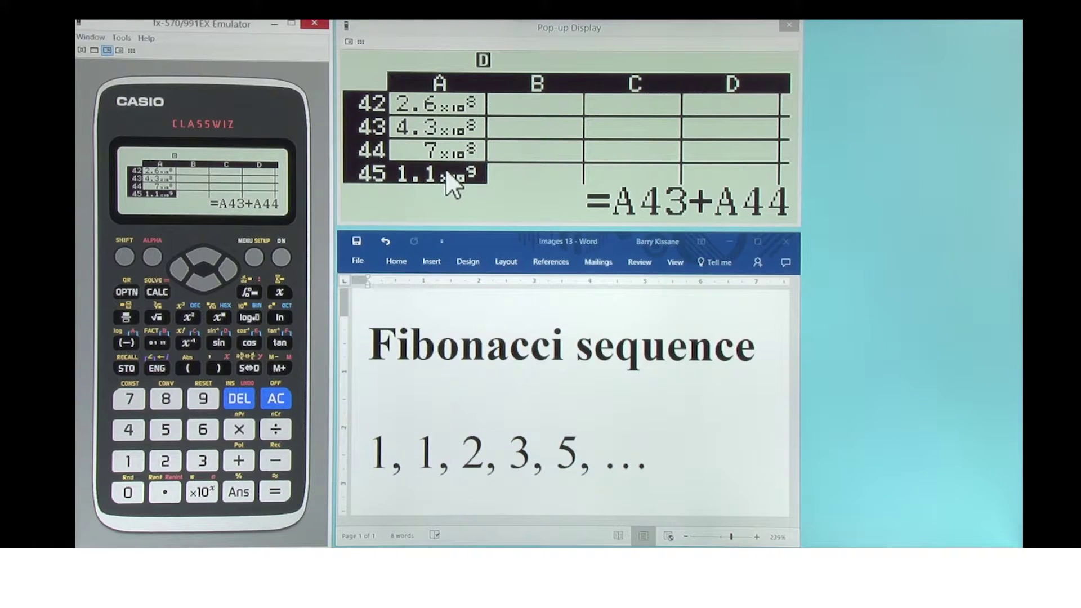
- Change the spreadsheet's Show Cell setting to Value
left_click(123, 252)
left_click(250, 253)
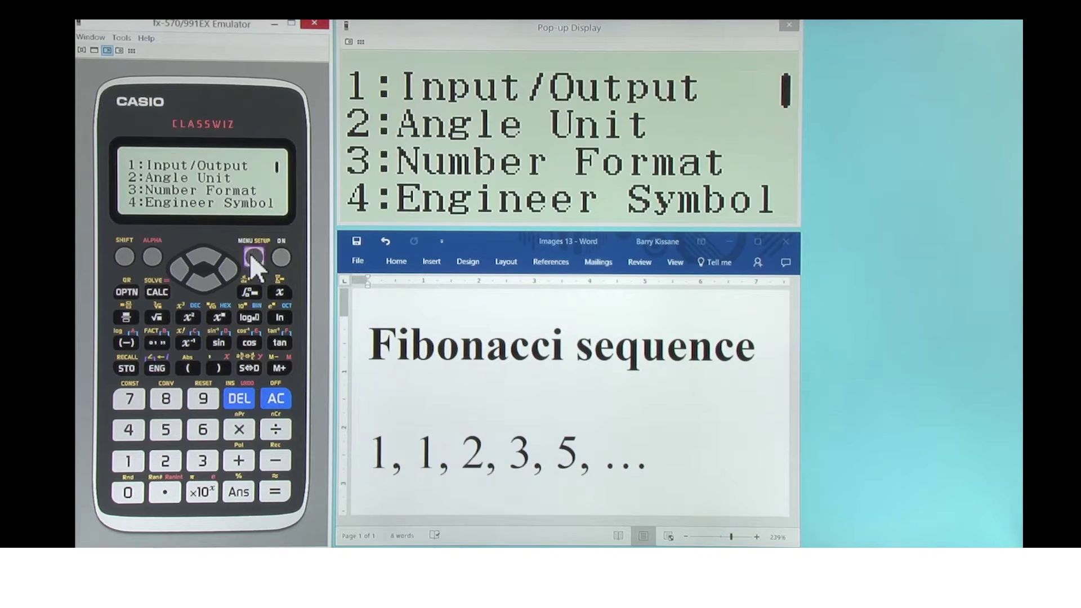
left_click(198, 282)
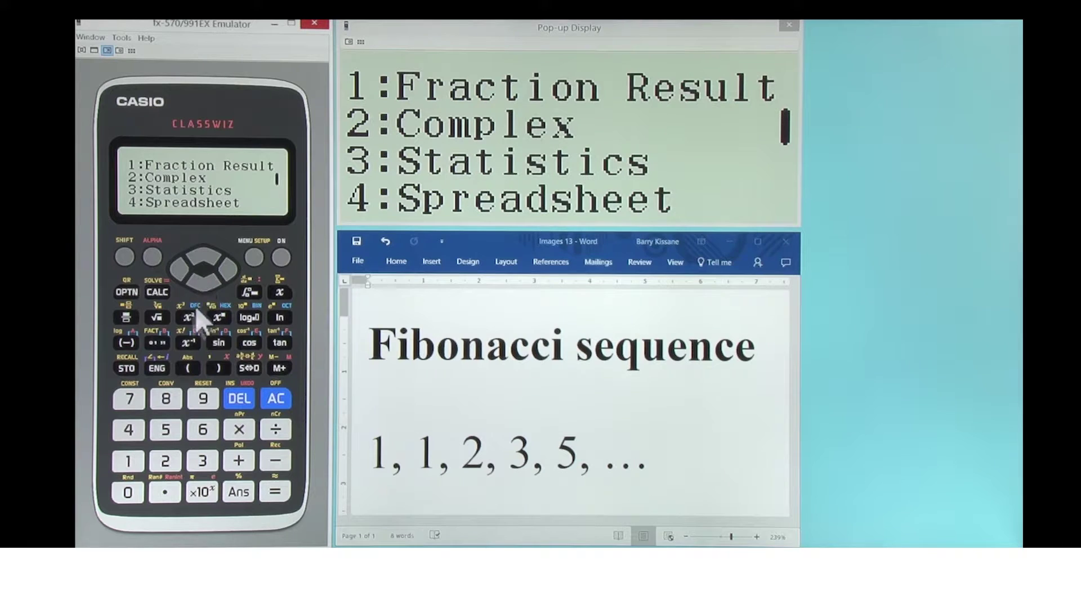
left_click(127, 432)
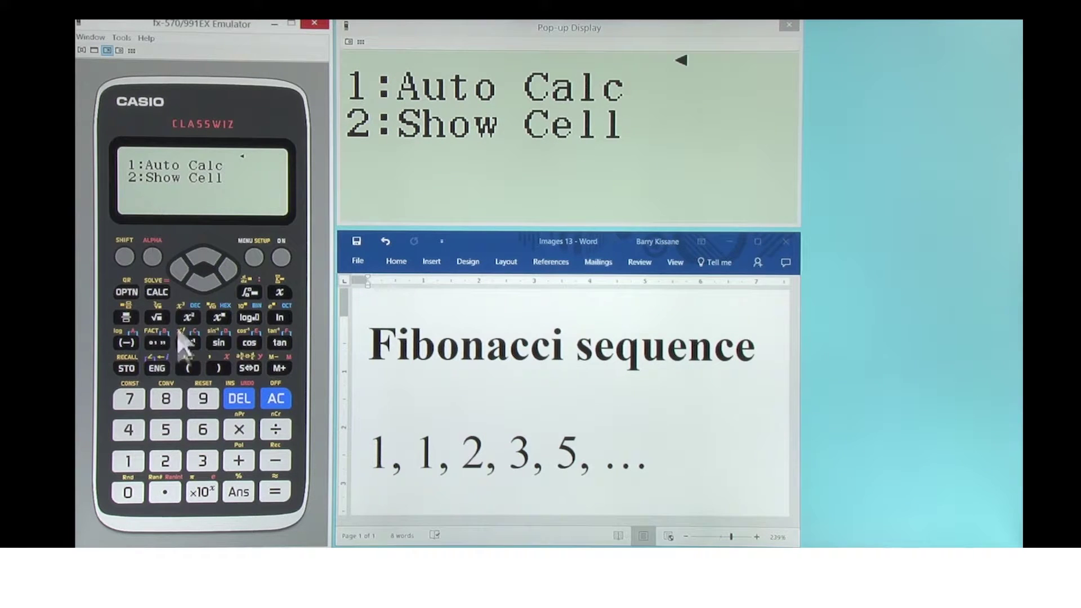
left_click(170, 466)
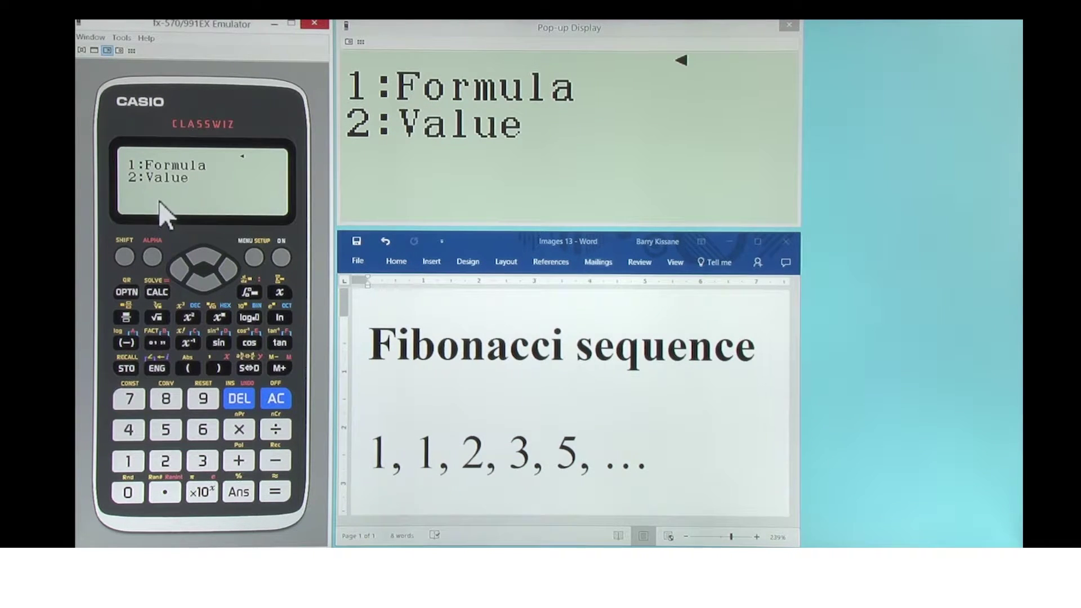
left_click(169, 461)
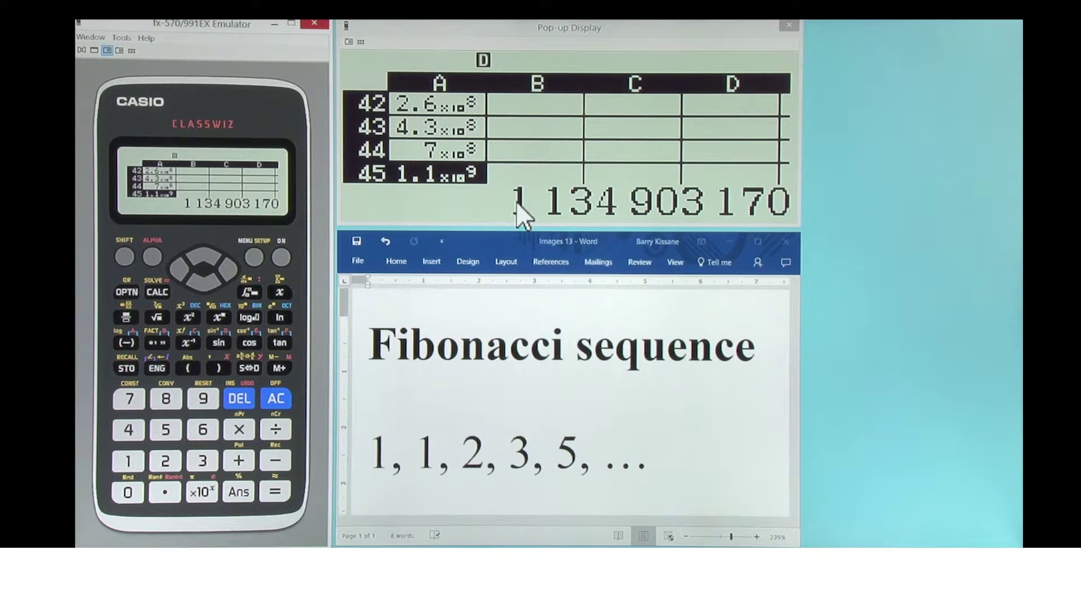
- Set the first term of the sequence in cell A1 to 5
left_click_drag(211, 278, 202, 250)
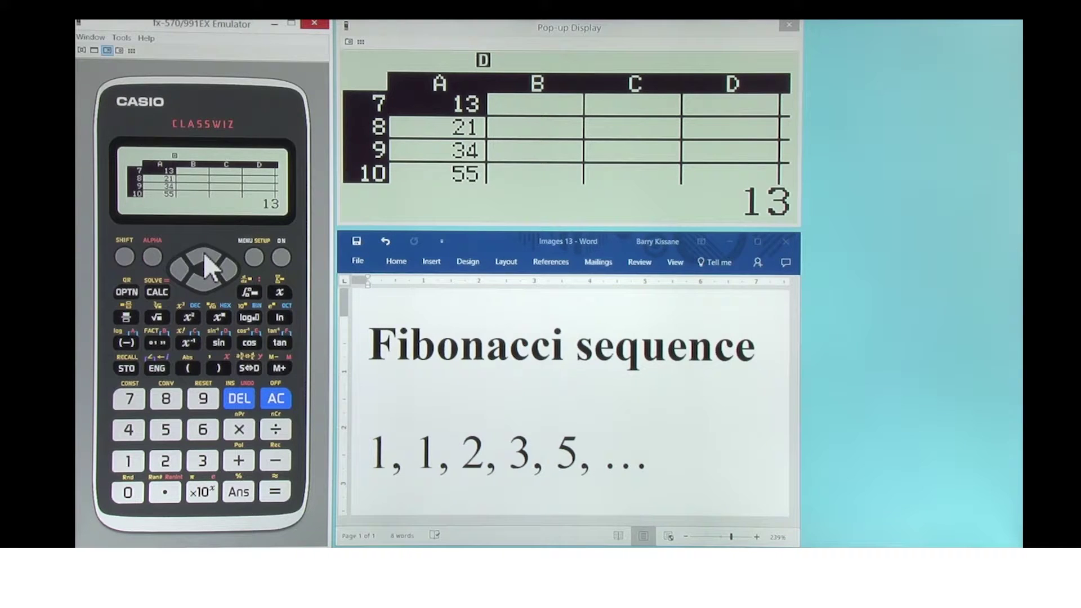
left_click_drag(207, 257, 207, 257)
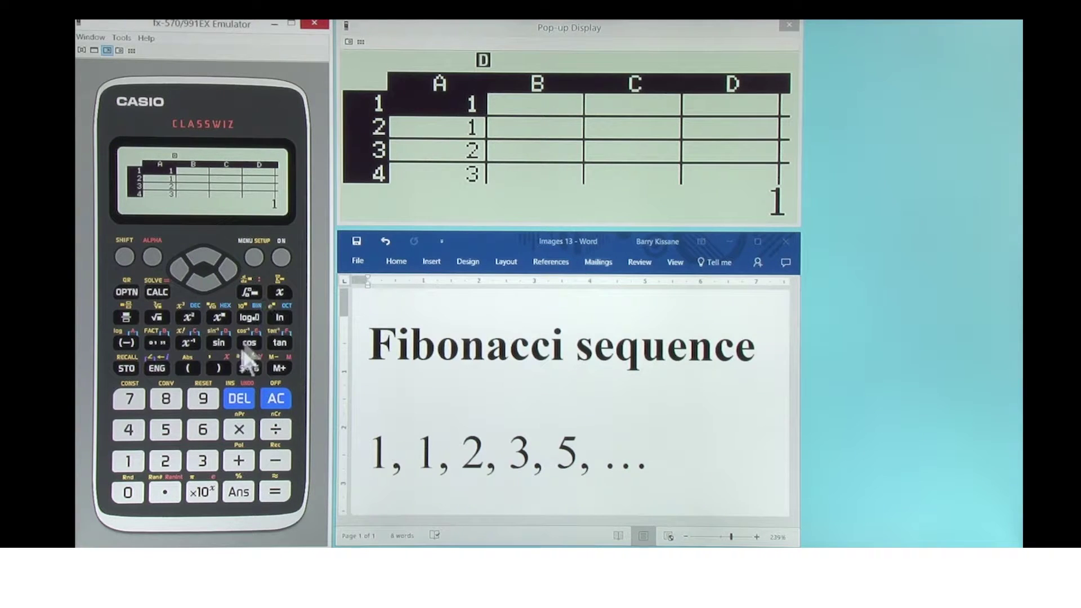
left_click(166, 430)
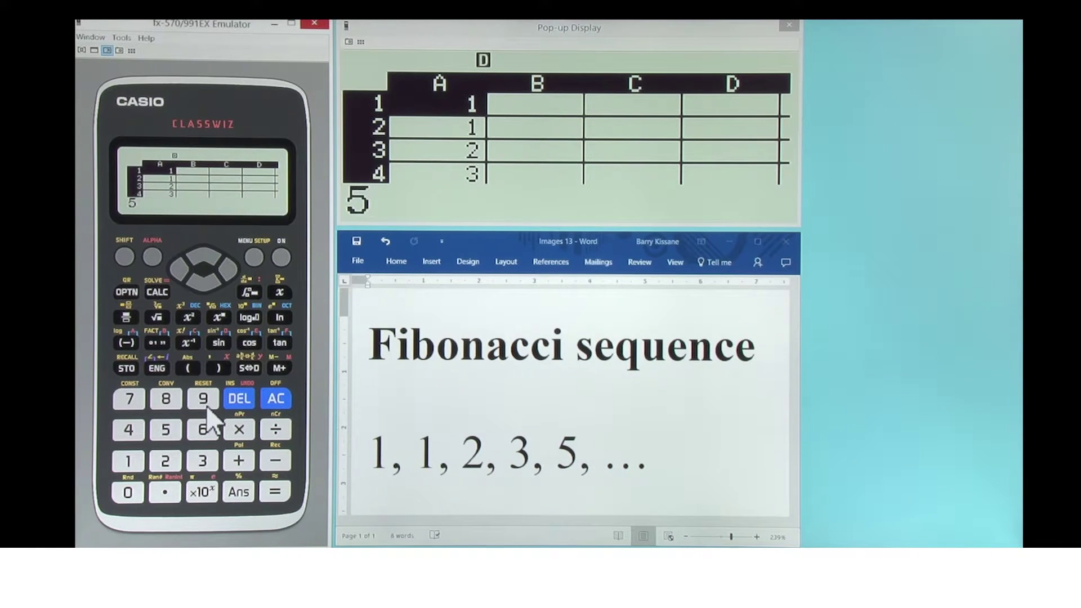
left_click(276, 493)
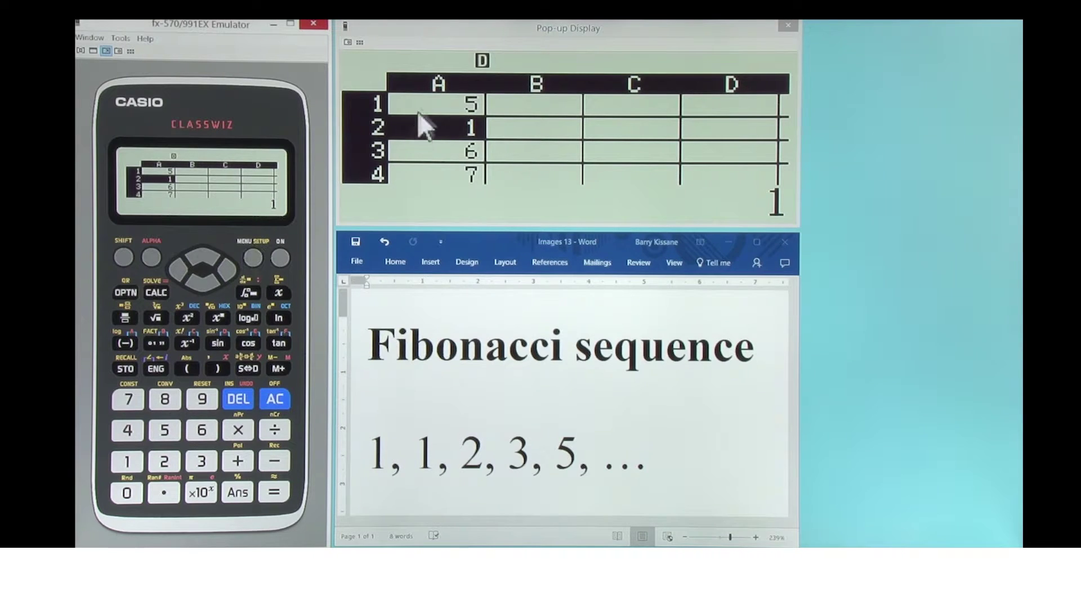
- Examine how the terms in column A change with the new first term, through cell A45
left_click(203, 279)
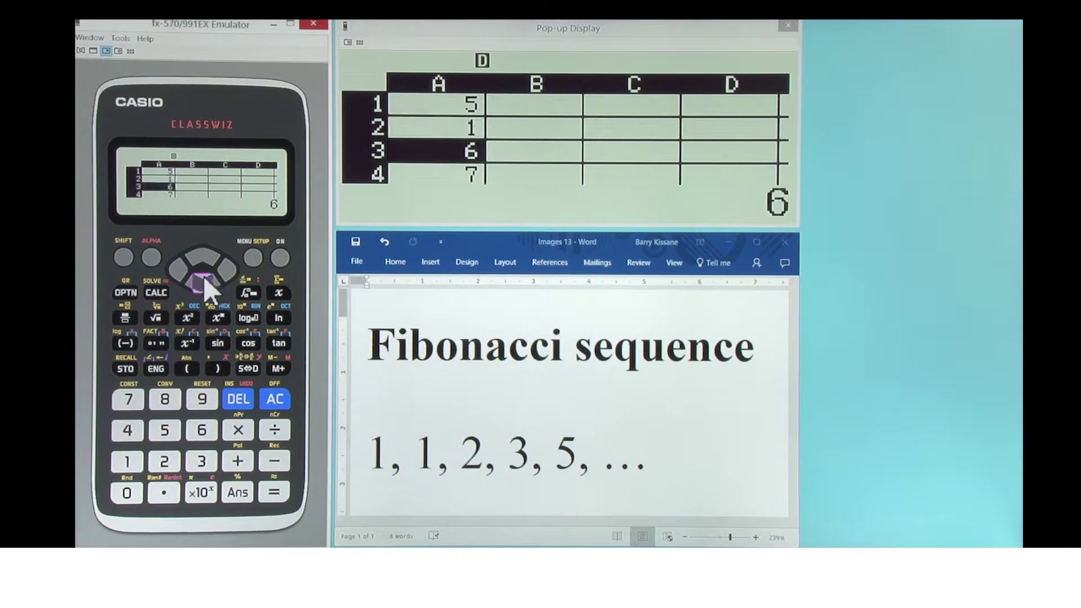
left_click(204, 279)
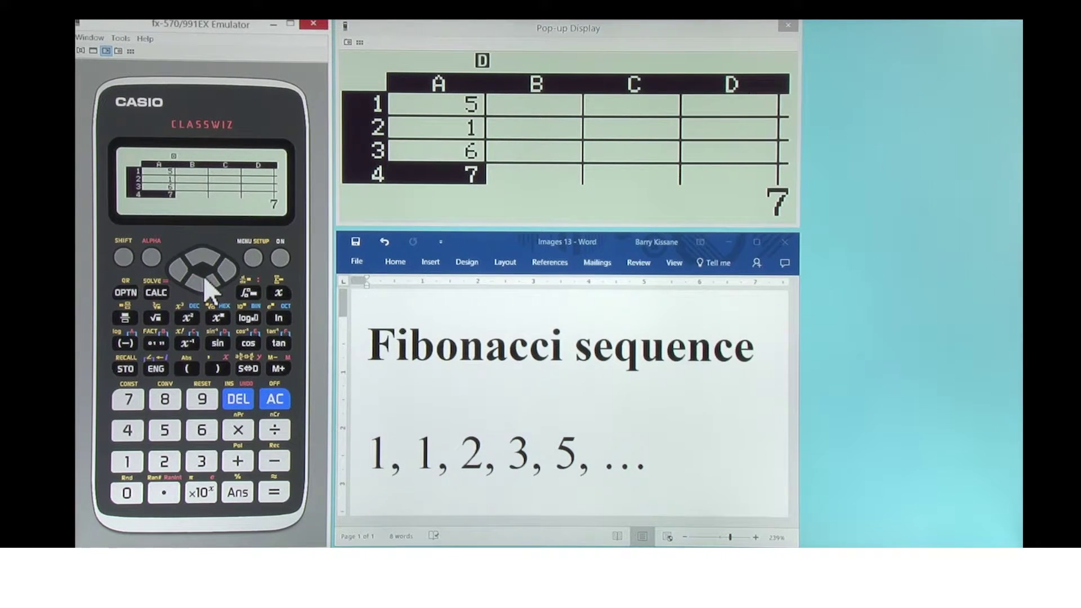
left_click(204, 280)
left_click(204, 280)
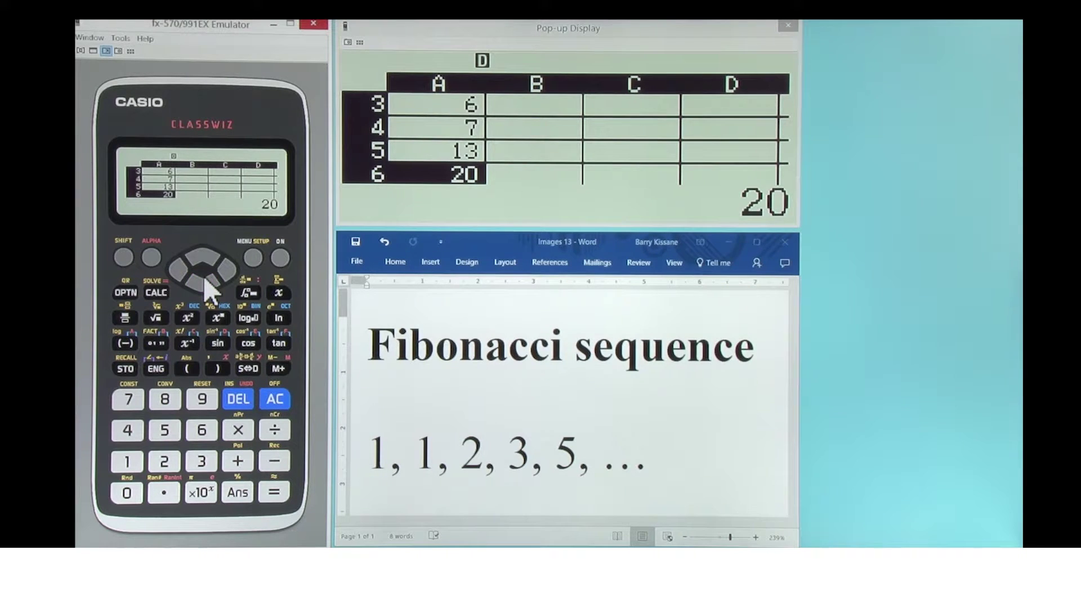
left_click(205, 281)
left_click(204, 281)
left_click(197, 252)
left_click(197, 252)
left_click(197, 252)
left_click(197, 252)
left_click(197, 251)
left_click(197, 252)
left_click(197, 251)
left_click(197, 252)
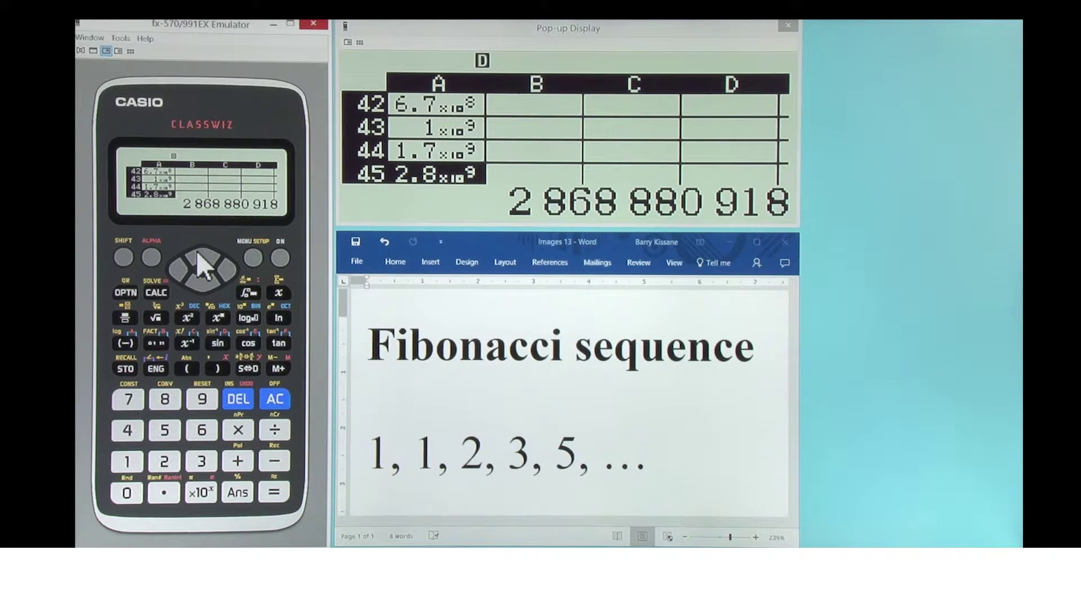
- Restore the first term in cell A1 to 1
left_click(201, 284)
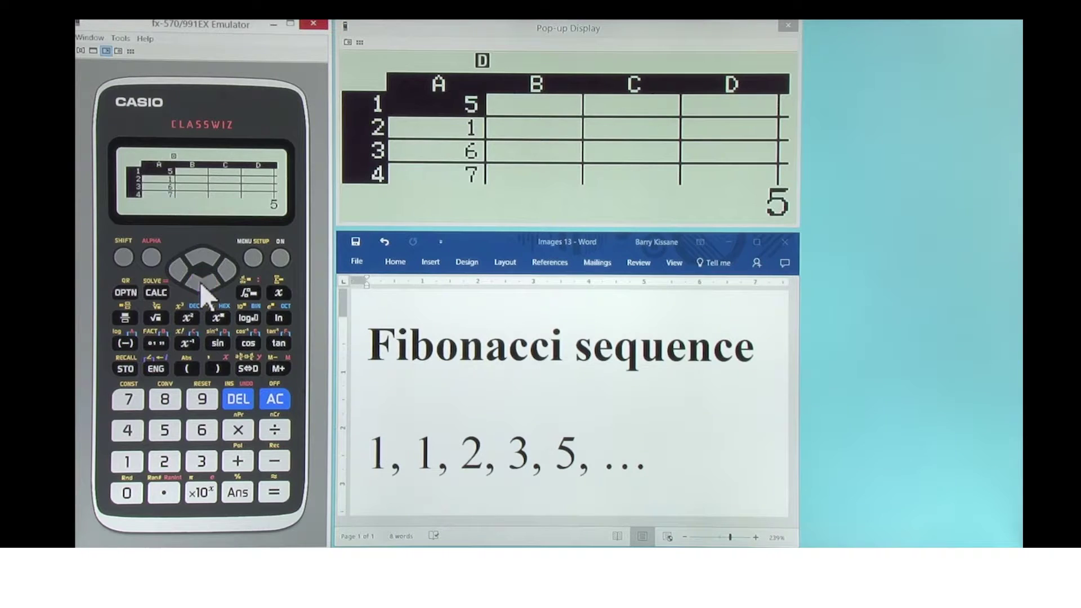
left_click(130, 459)
left_click(272, 492)
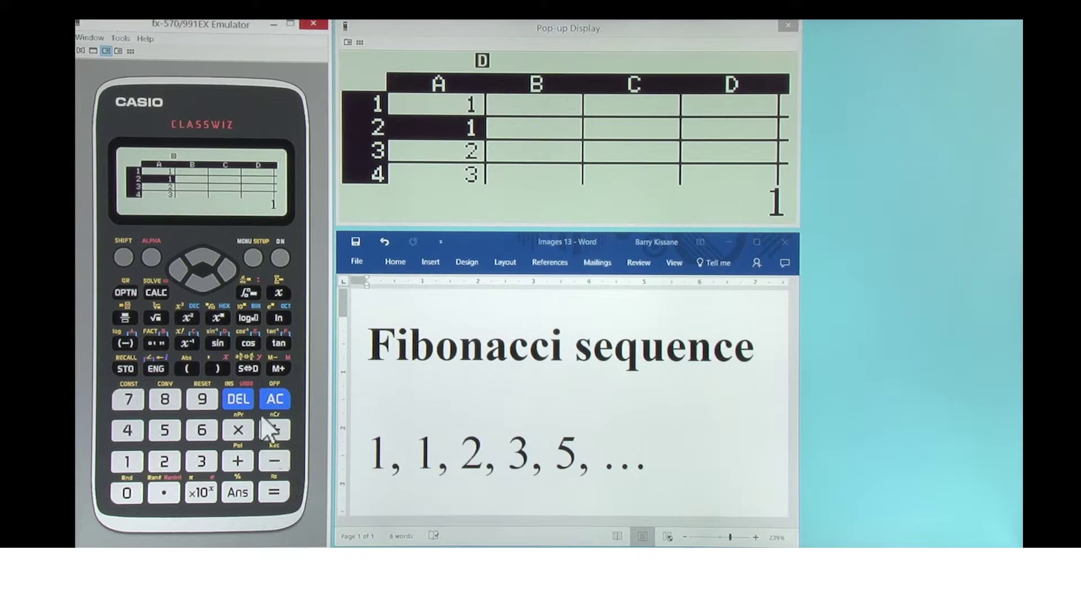
- Check the value in cell A45, and set the second term in cell A2 to 5
left_click(195, 249)
left_click(195, 248)
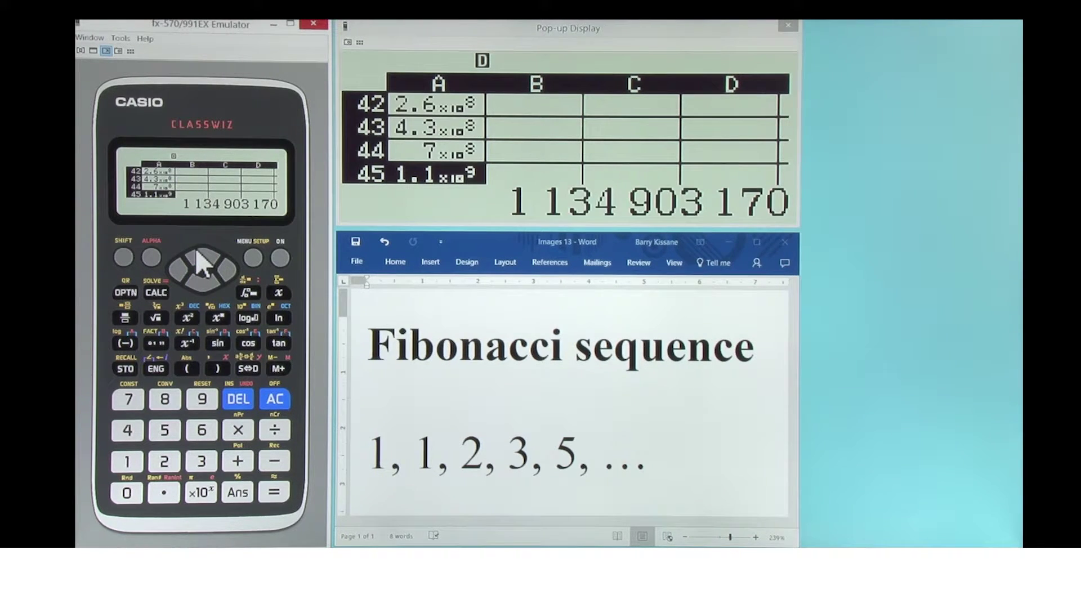
left_click(197, 279)
left_click(197, 279)
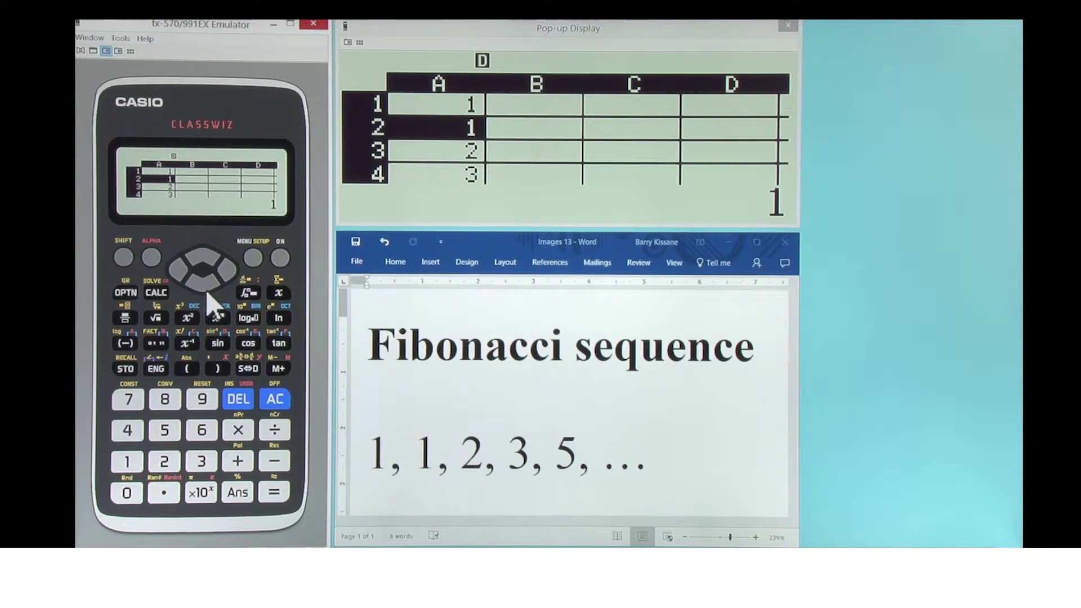
left_click(164, 431)
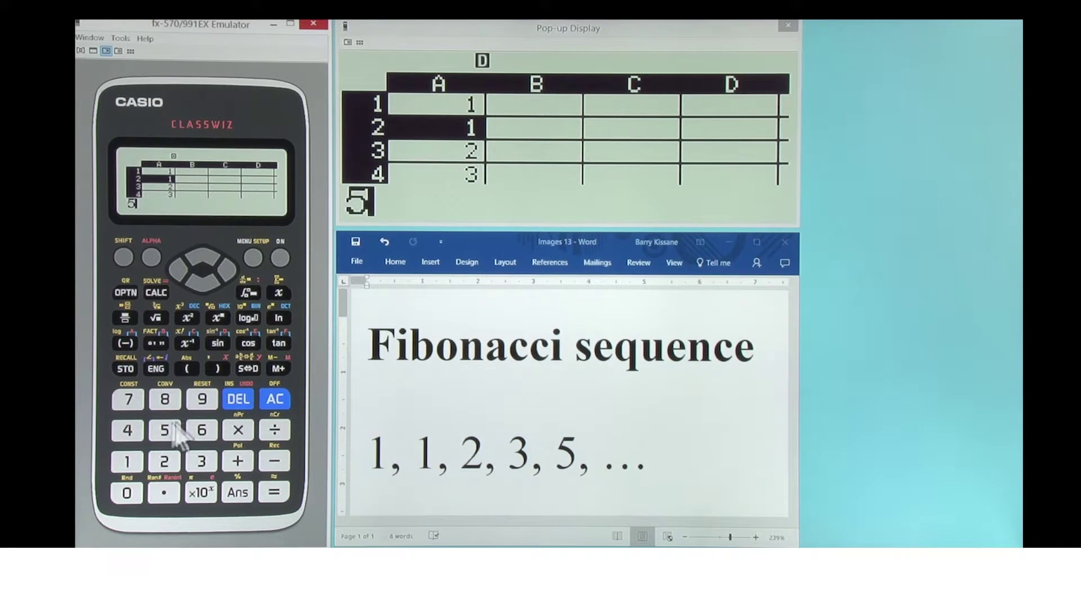
left_click(268, 494)
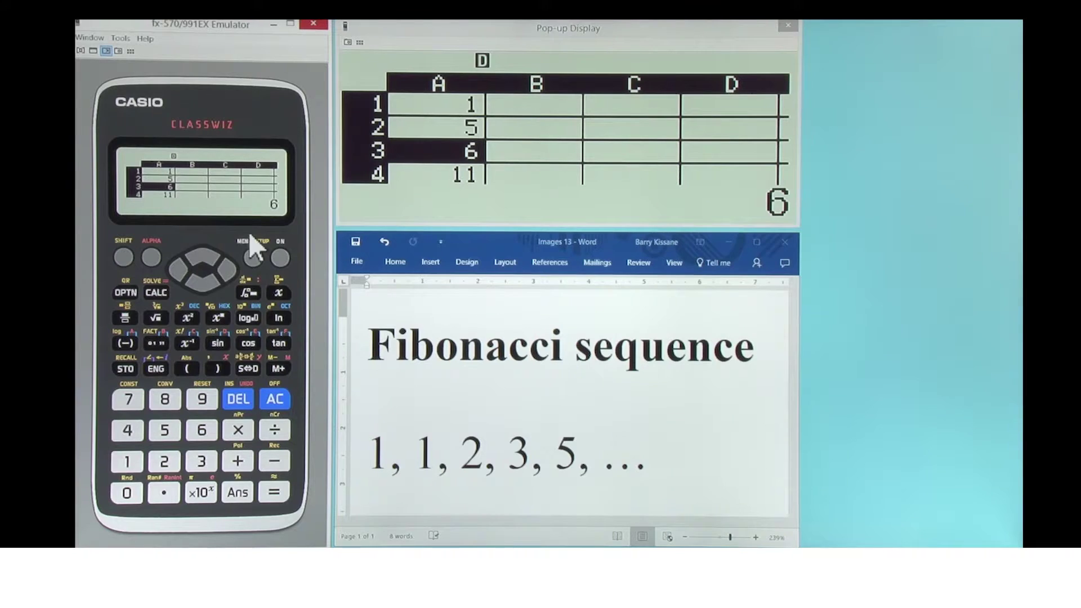
- Examine how the terms in column A change with the new second term, through cell A45
left_click(200, 280)
left_click(199, 280)
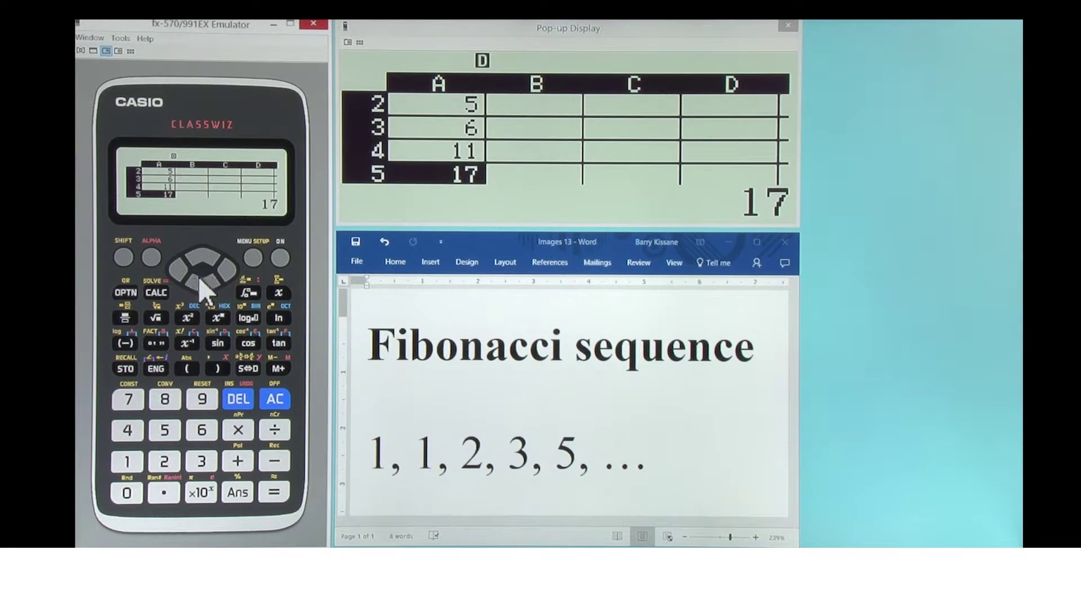
left_click(199, 280)
left_click(200, 280)
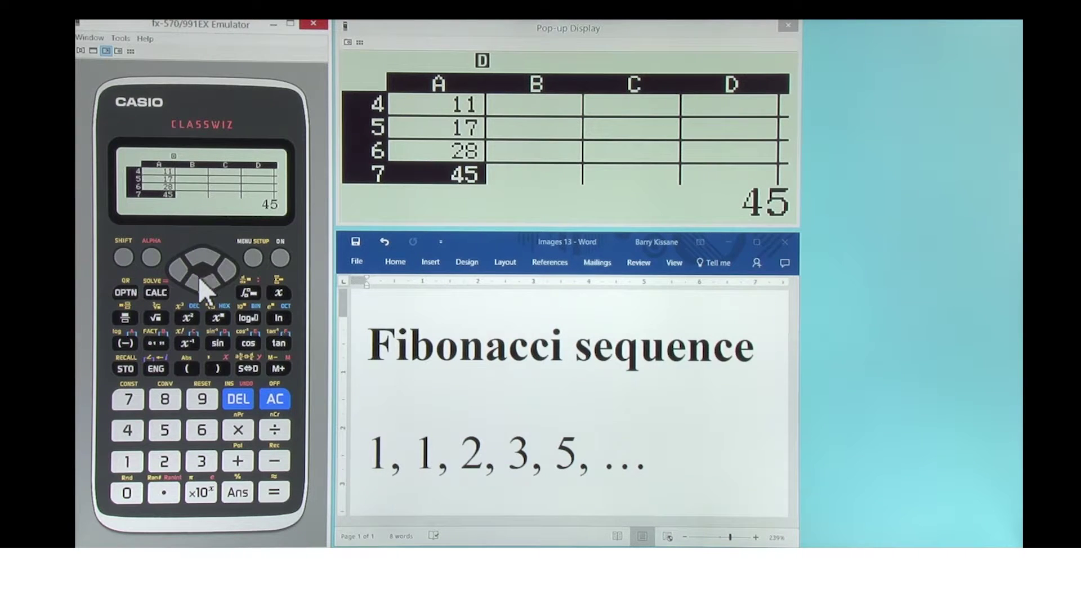
left_click(198, 252)
left_click(198, 253)
left_click(198, 253)
left_click(198, 253)
left_click(198, 253)
left_click(198, 253)
left_click(199, 252)
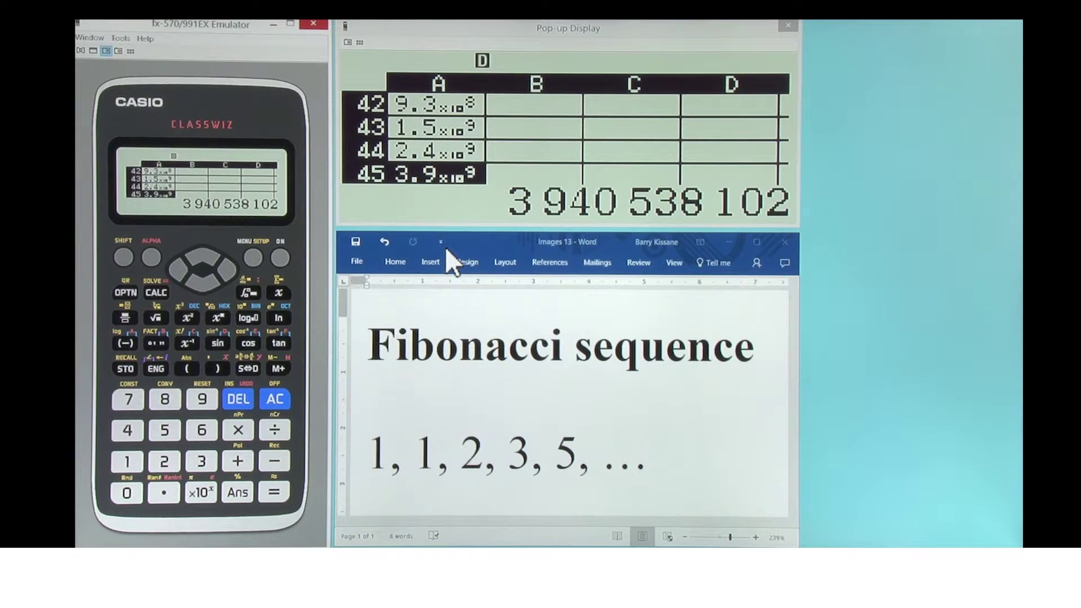
- Restore the second term in cell A2 to 1
left_click(204, 282)
left_click(204, 282)
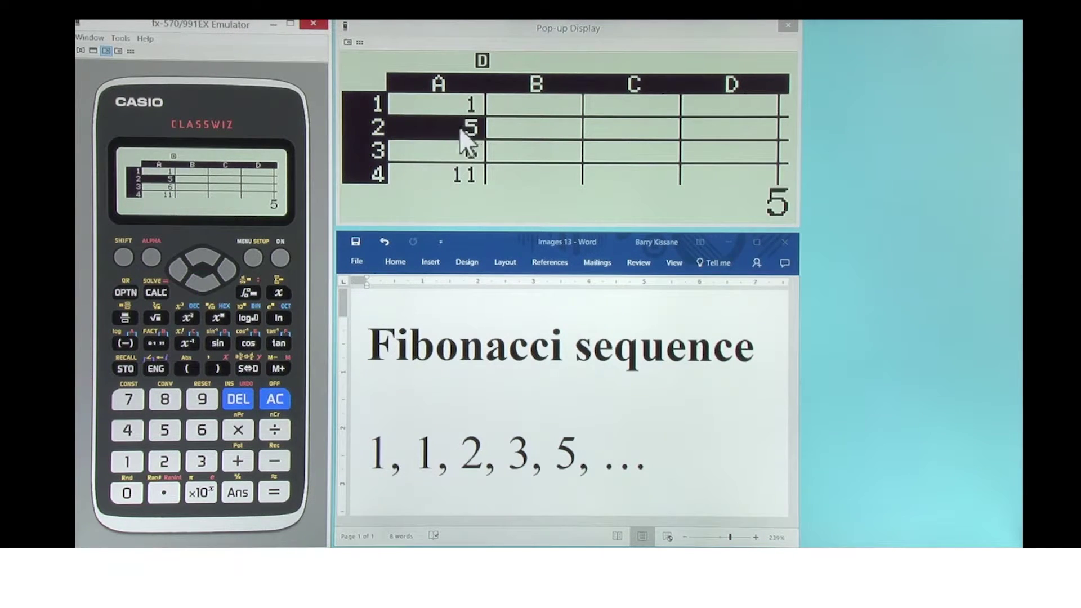
left_click(129, 462)
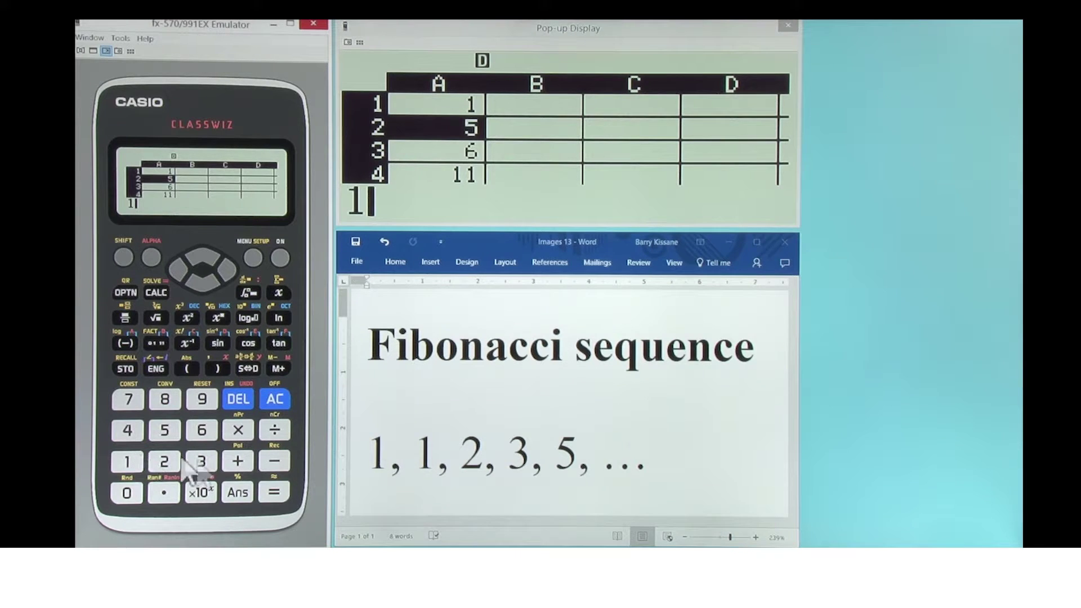
left_click(273, 493)
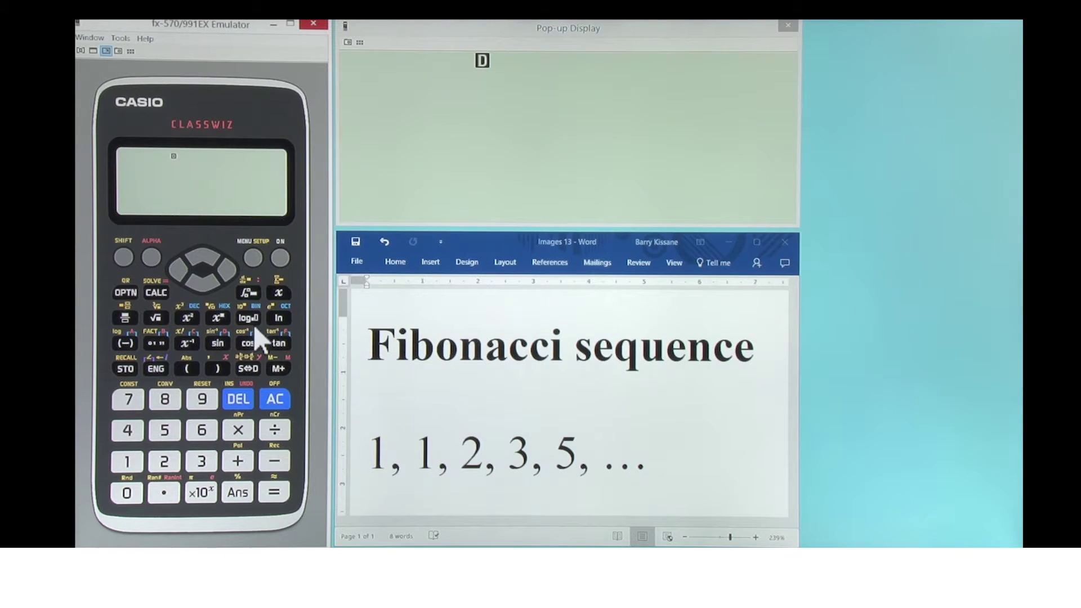
- Review the restored Fibonacci terms in cells A1 to A5
left_click(199, 256)
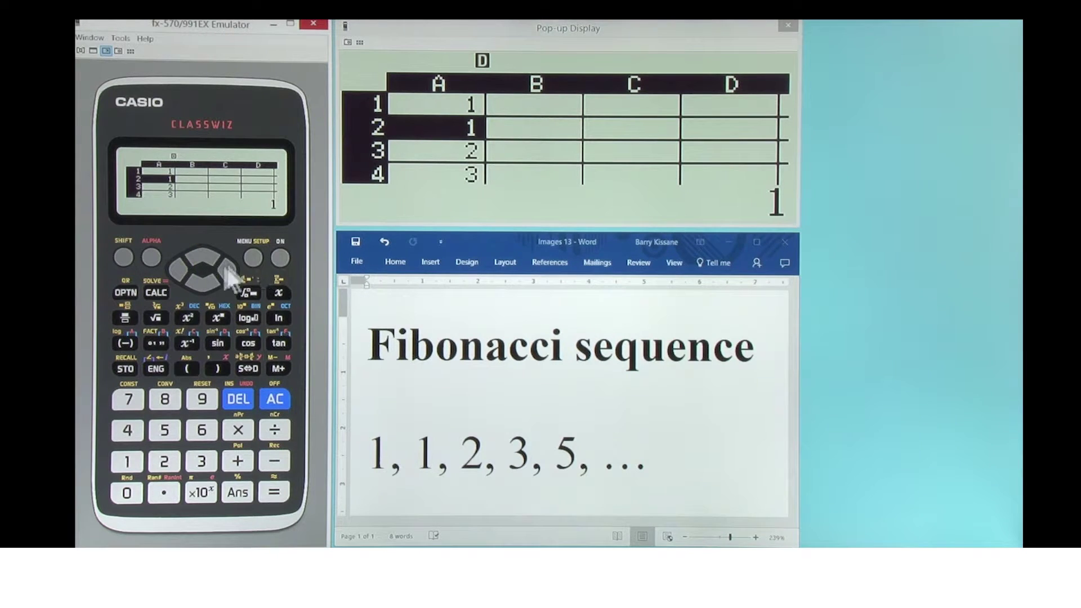
left_click(207, 276)
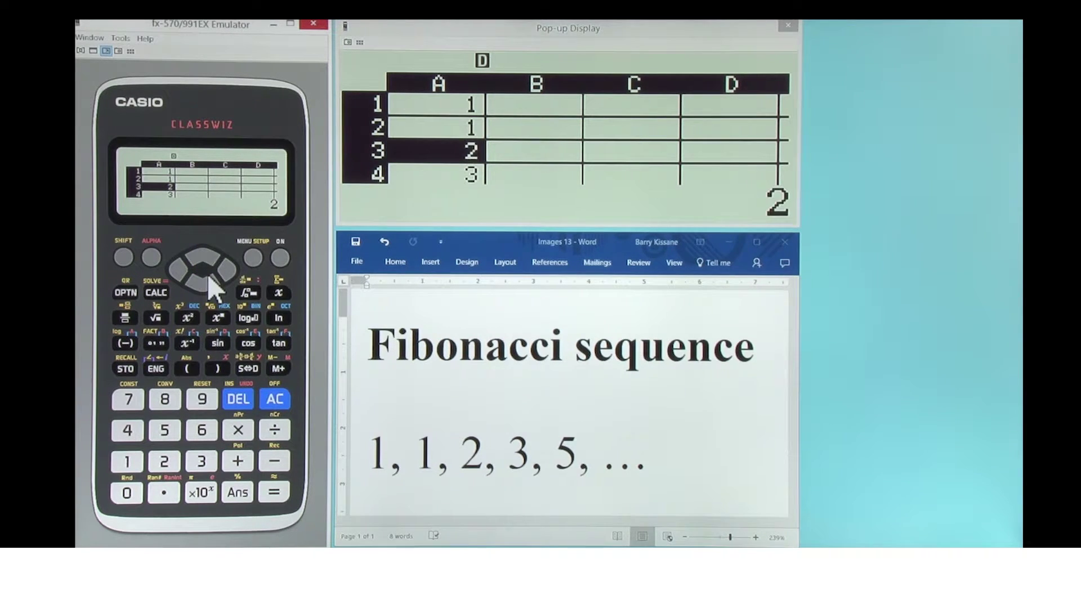
left_click(209, 277)
left_click(210, 276)
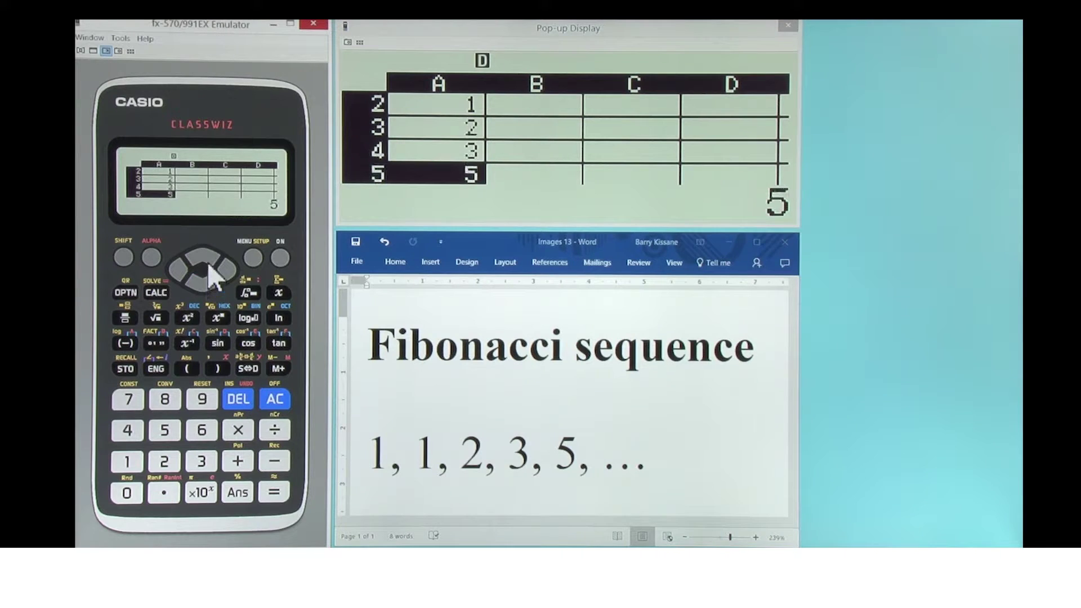
left_click(204, 260)
left_click(203, 260)
left_click(204, 259)
left_click(204, 259)
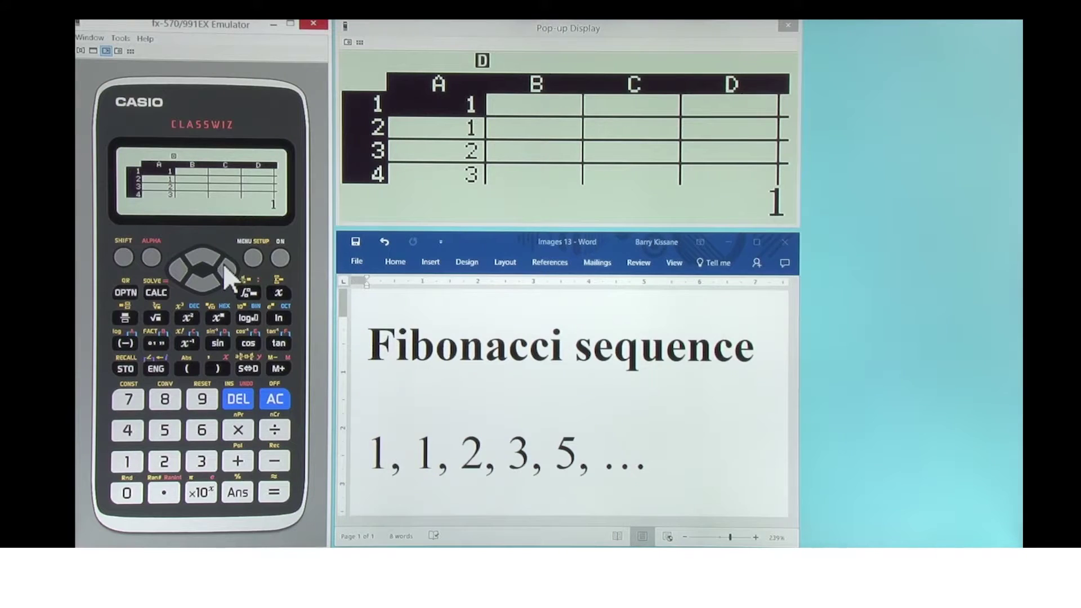
- Enter 1 in both cells D1 and D2
left_click(224, 263)
left_click(225, 264)
left_click(224, 263)
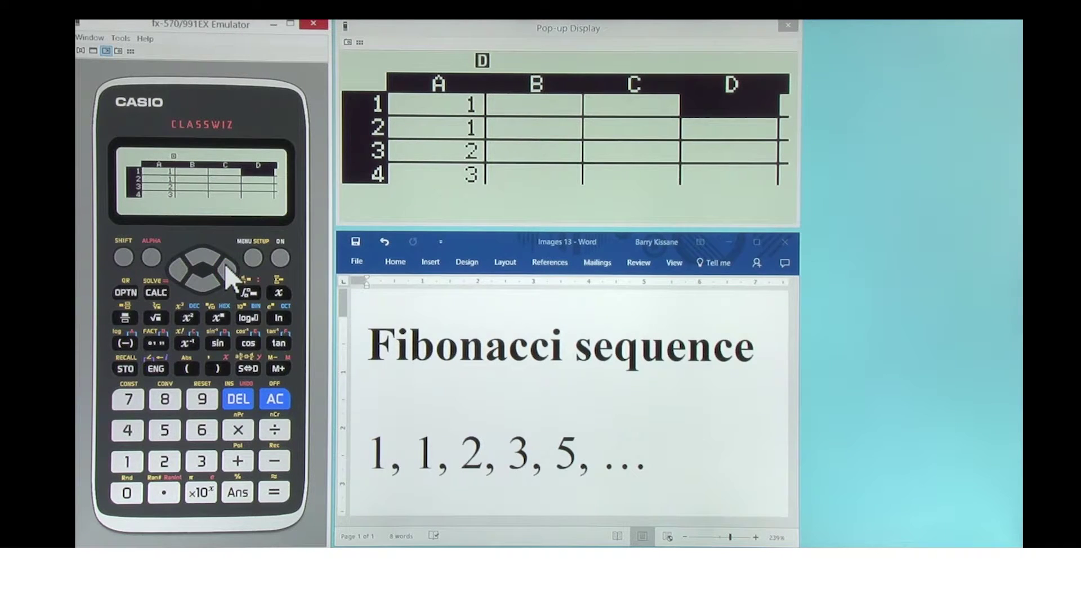
left_click(129, 462)
left_click(274, 492)
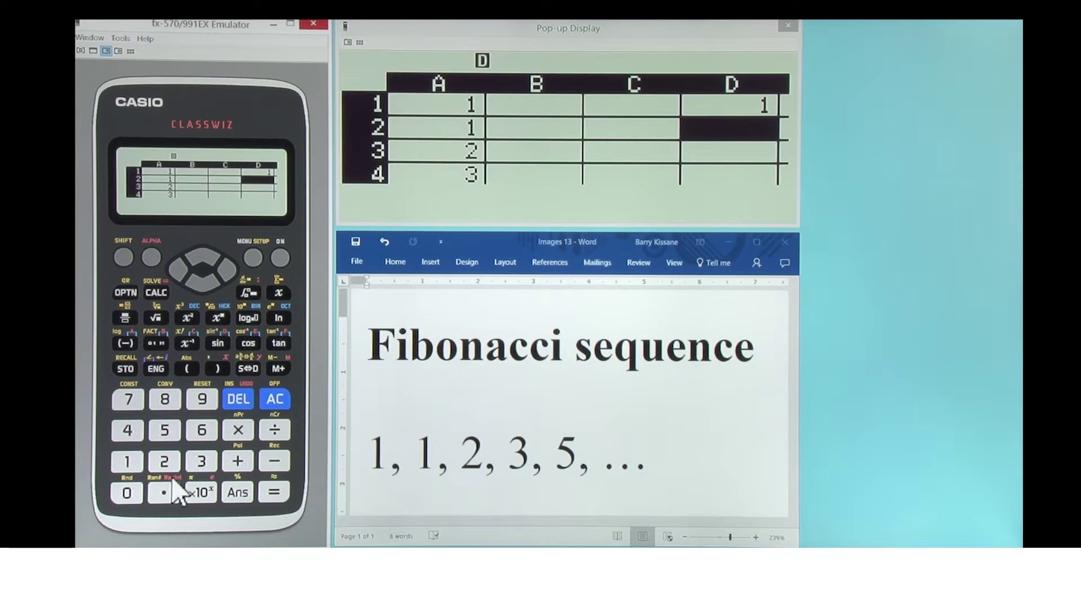
left_click(127, 462)
left_click(274, 492)
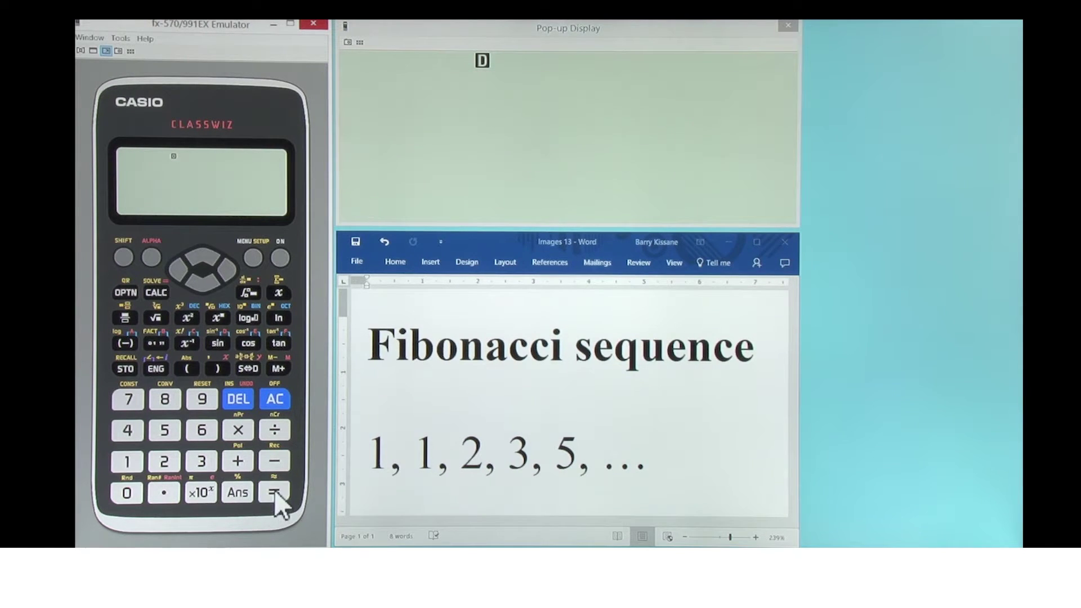
- Enter the absolute-reference formula =$D$1 in cell A1 so the first term follows cell D1
left_click(207, 252)
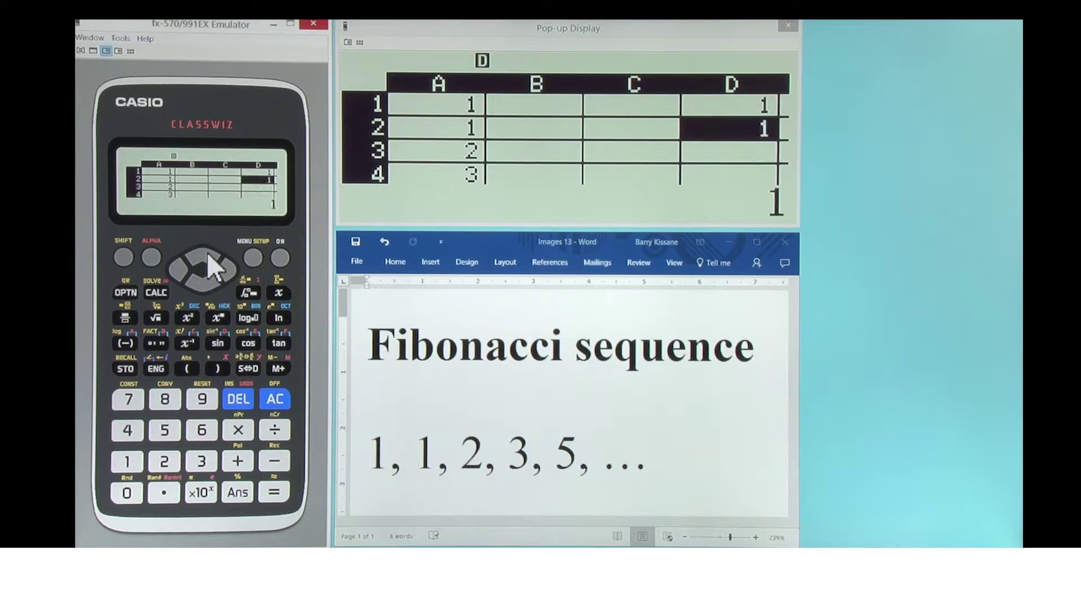
left_click(211, 257)
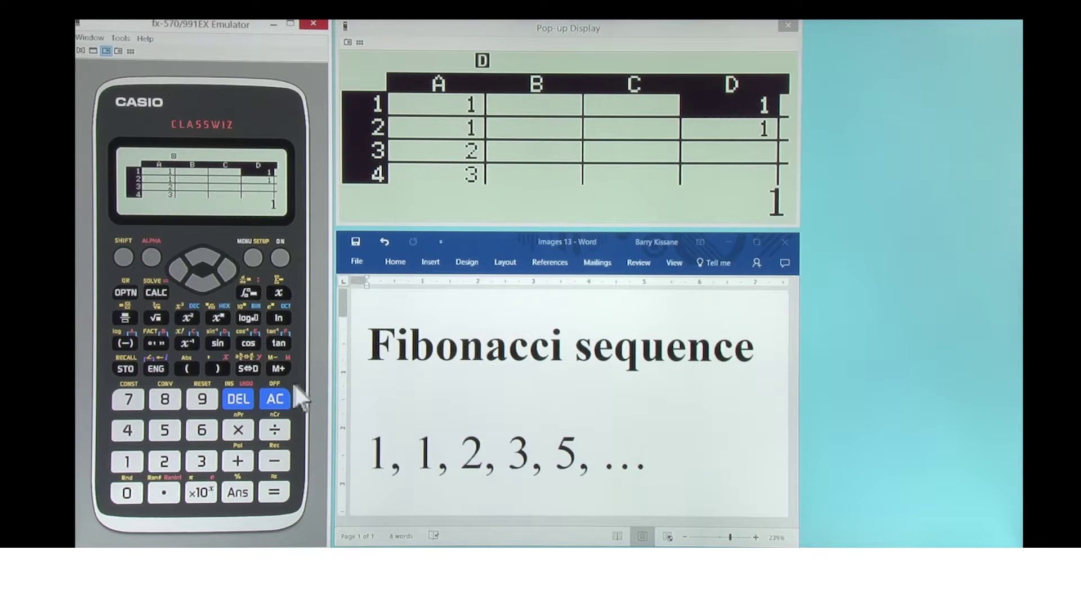
left_click(174, 269)
left_click(174, 269)
left_click(174, 269)
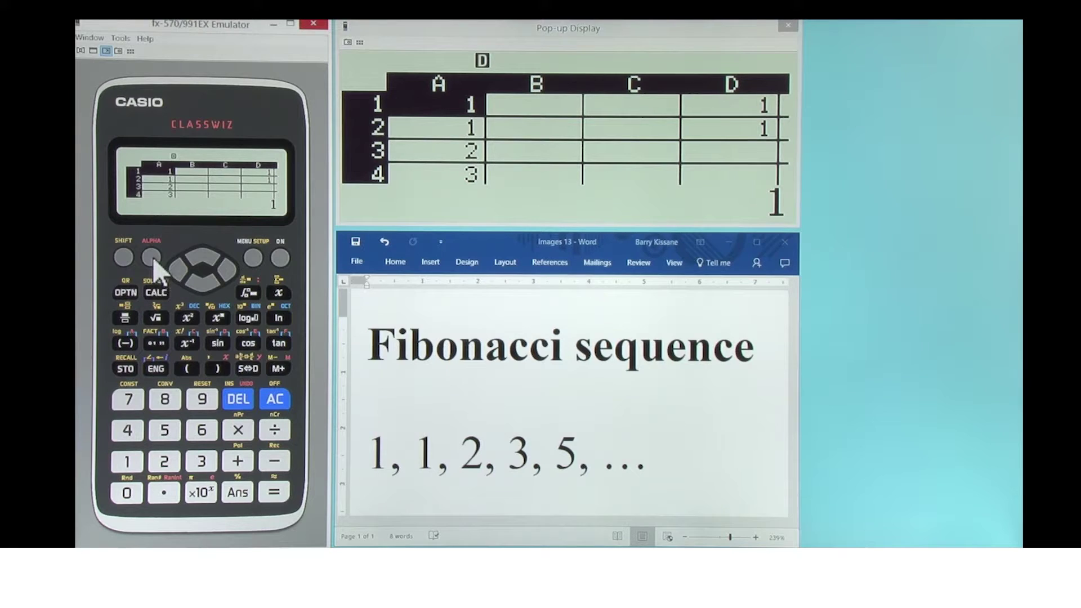
left_click(151, 257)
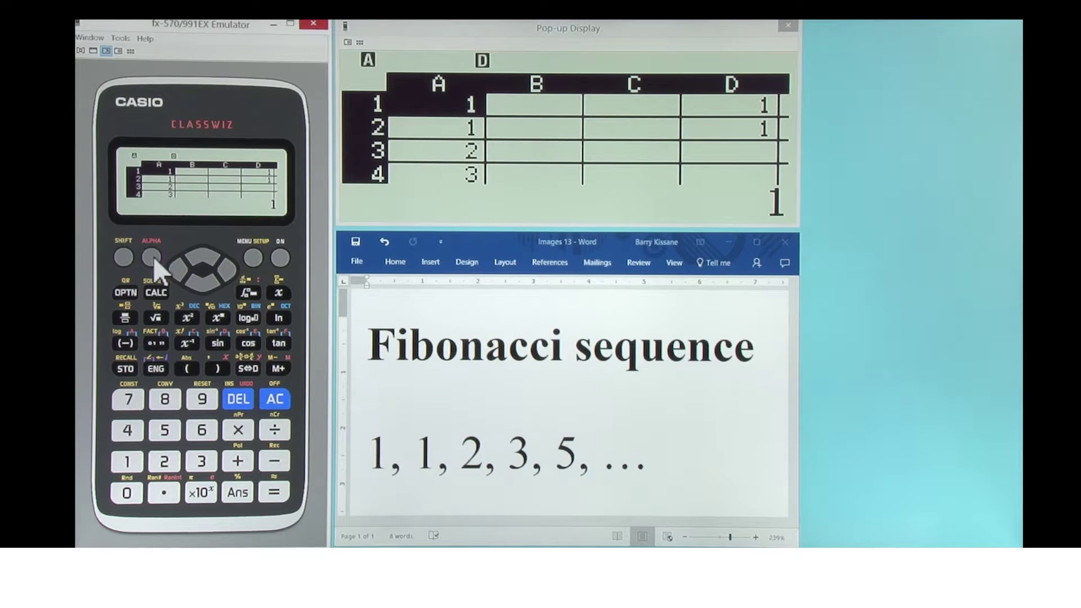
left_click(157, 293)
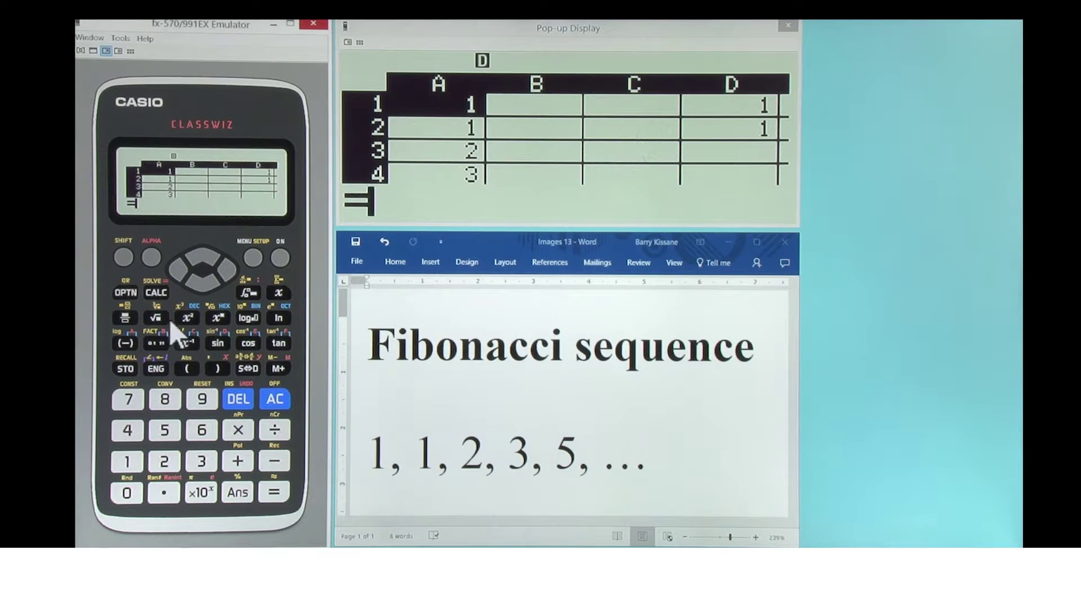
left_click(129, 292)
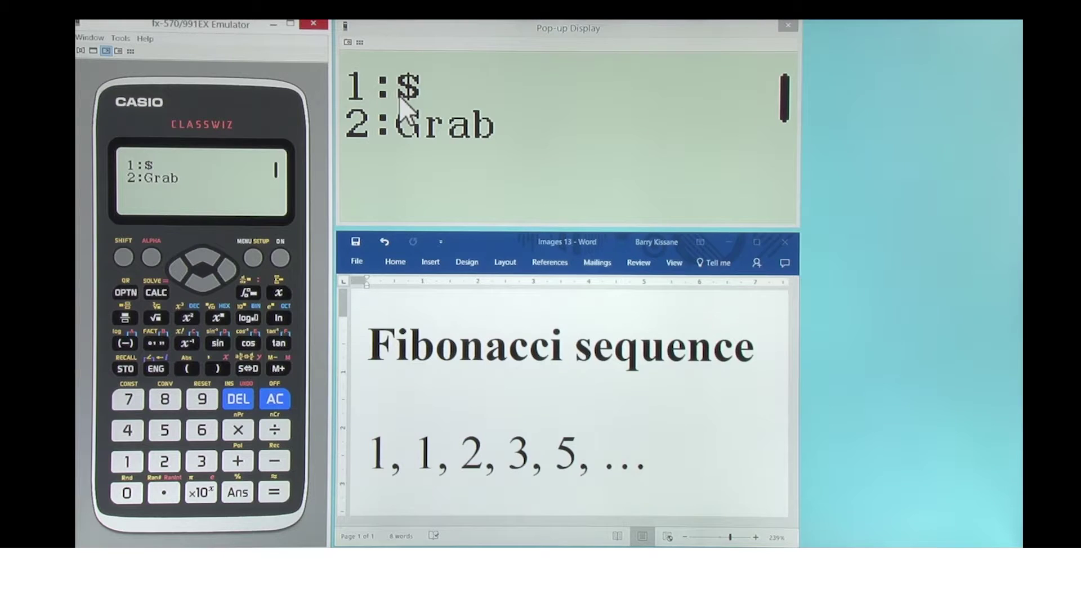
left_click(127, 461)
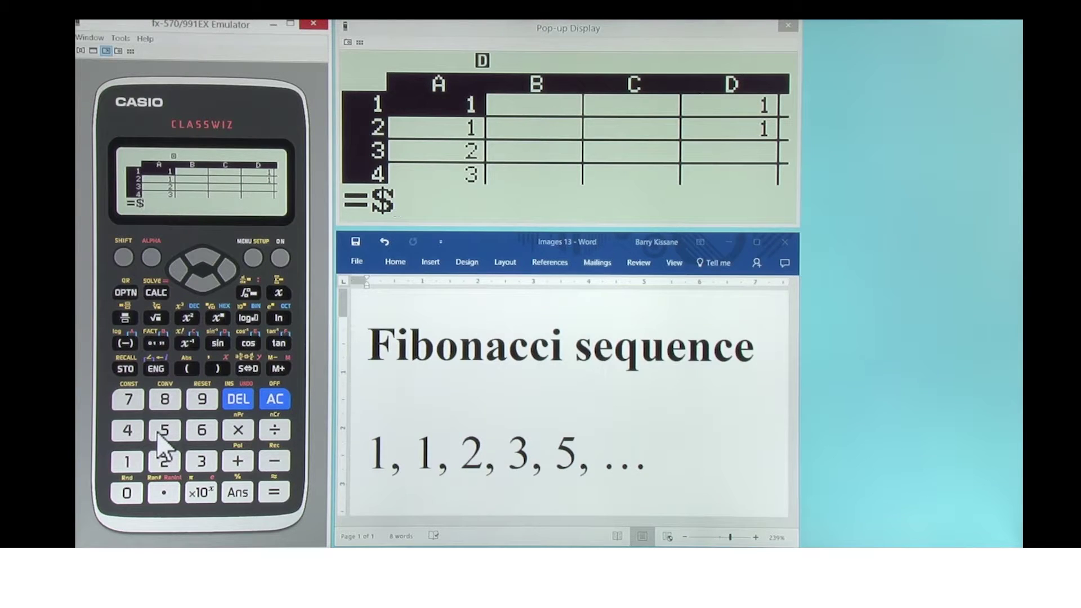
left_click(150, 256)
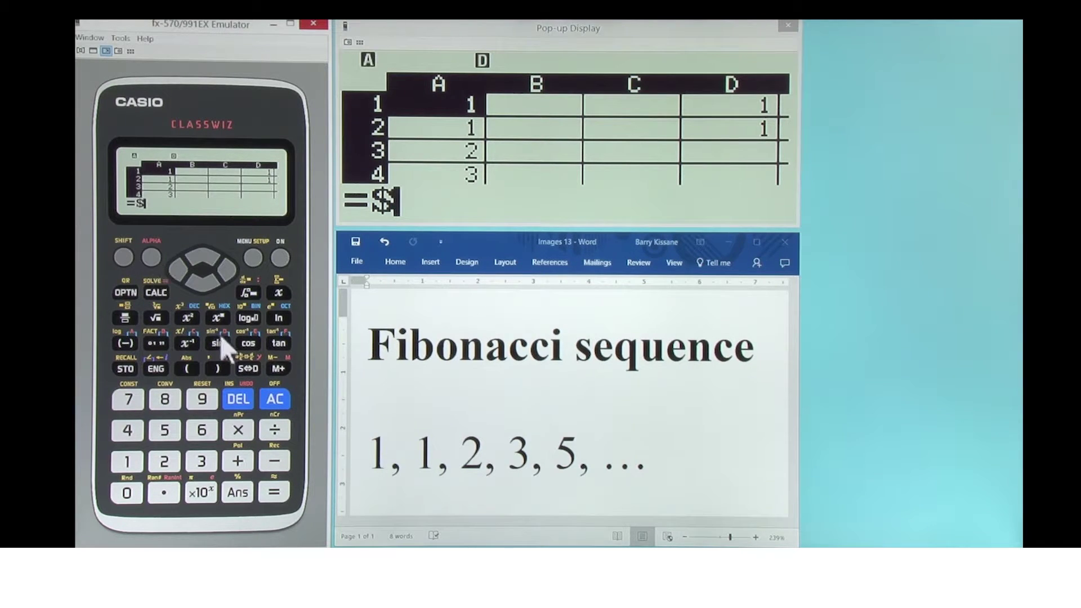
left_click(217, 342)
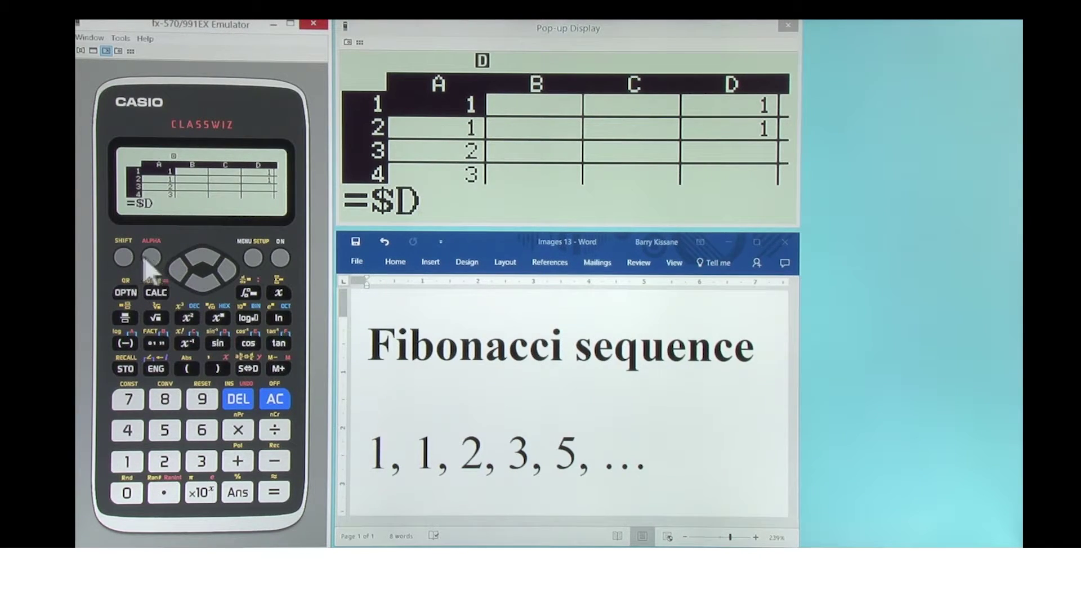
left_click(127, 292)
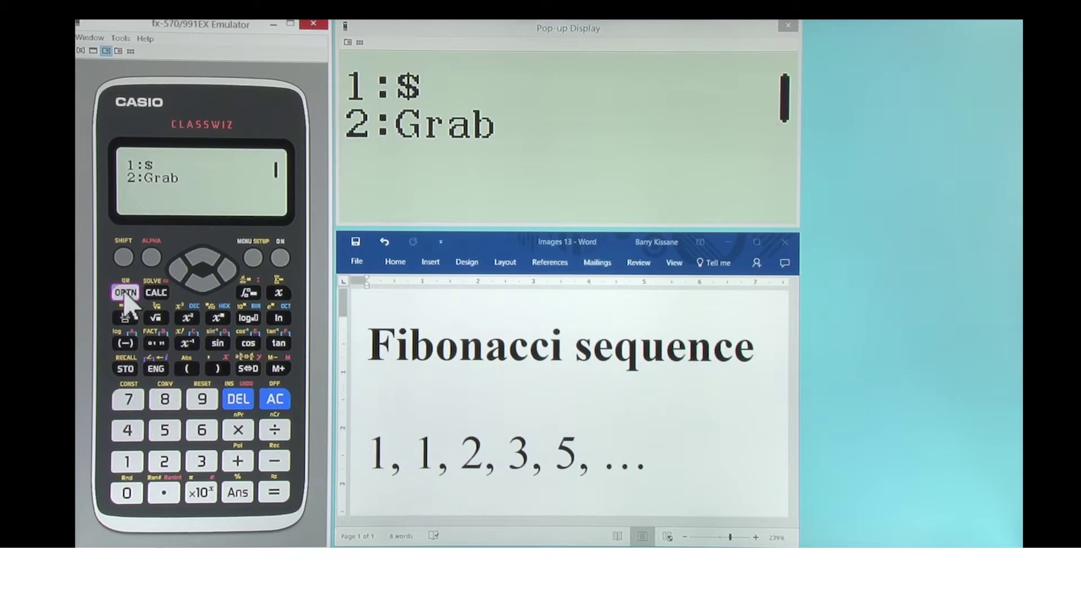
left_click(127, 462)
left_click(127, 462)
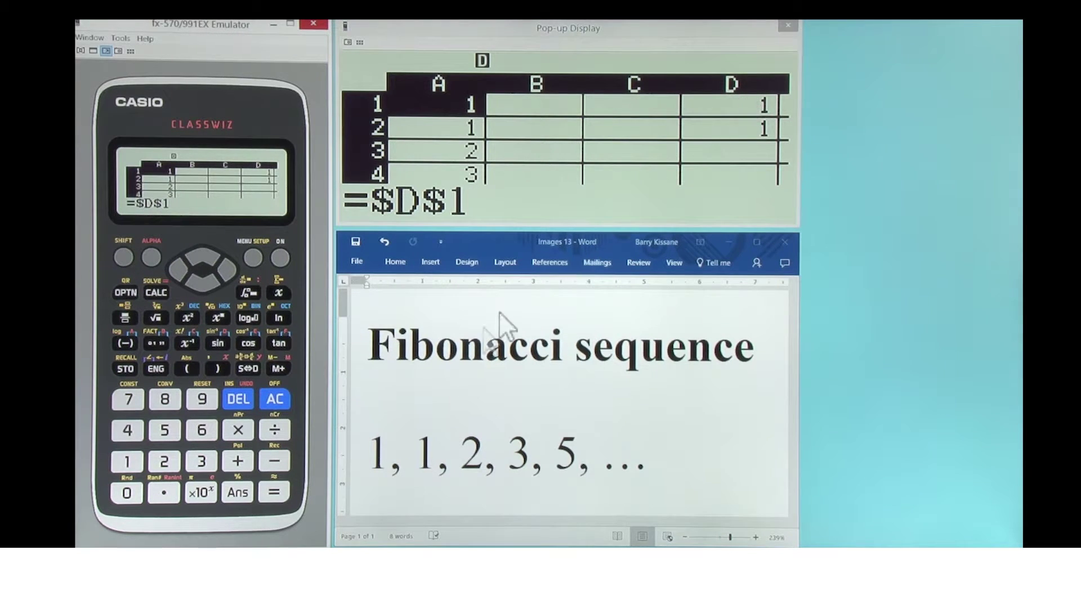
left_click(274, 492)
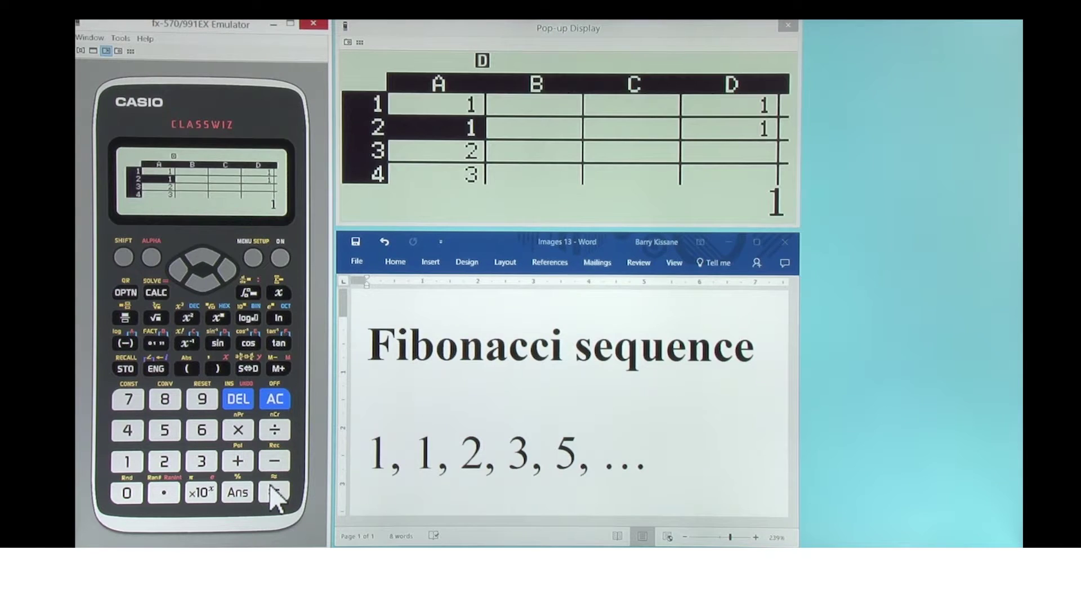
- Enter the absolute-reference formula =$A$45 in cell D3 to show the 45th term beside the starting values, and view its full value
key("Right")
key("Right")
key("Right")
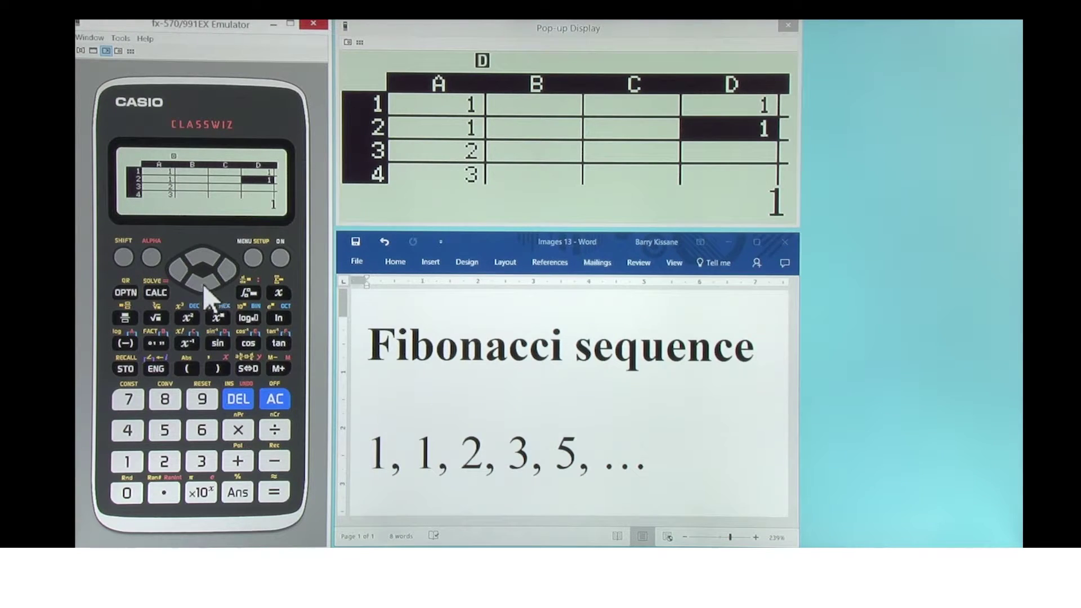
left_click(202, 282)
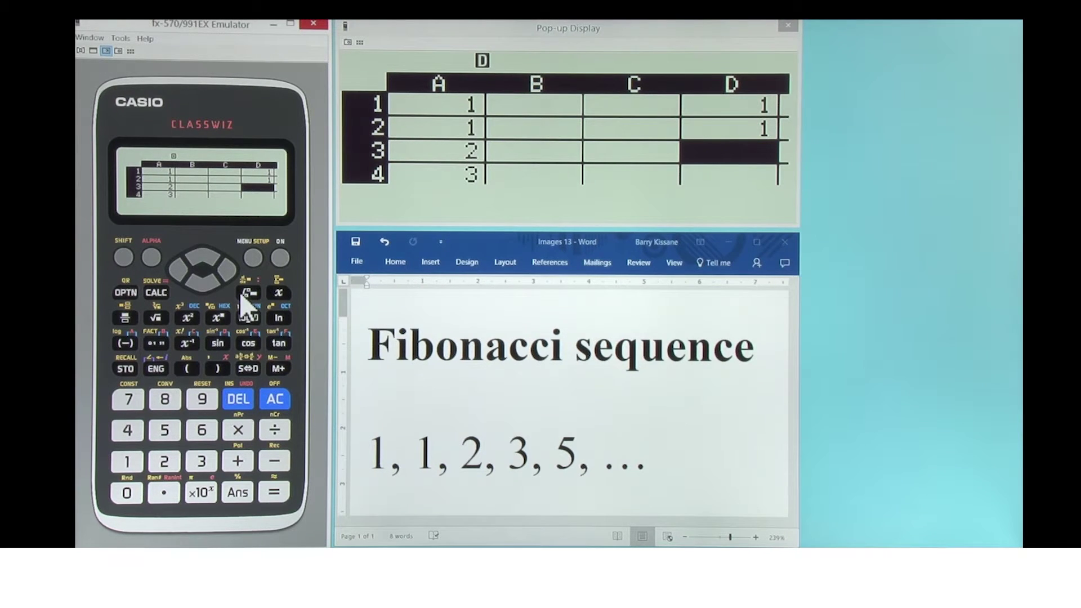
left_click(152, 257)
left_click(156, 292)
left_click(125, 293)
left_click(128, 462)
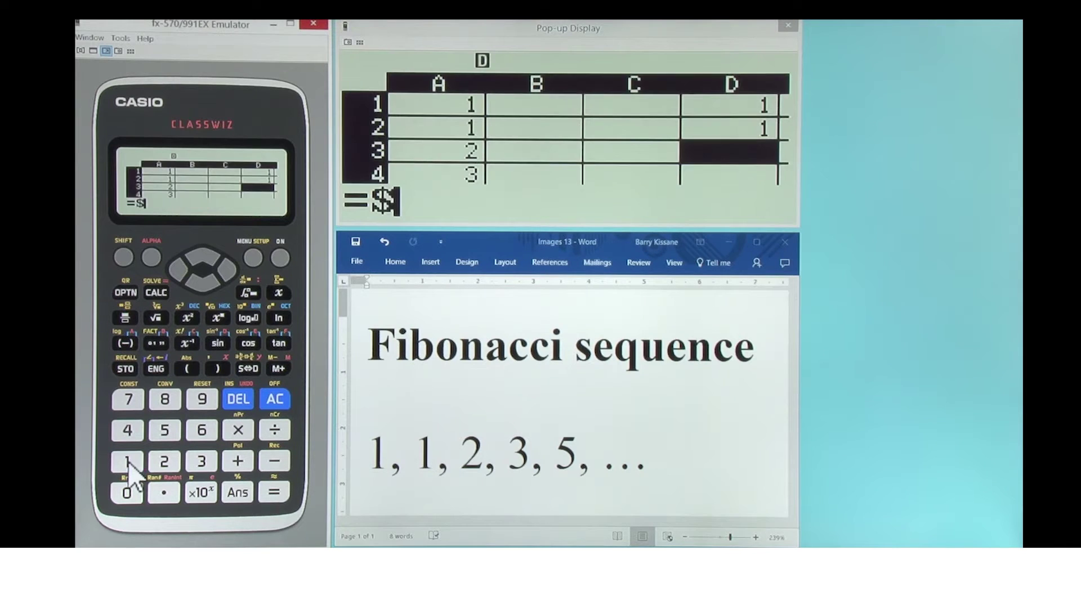
left_click(151, 257)
left_click(125, 343)
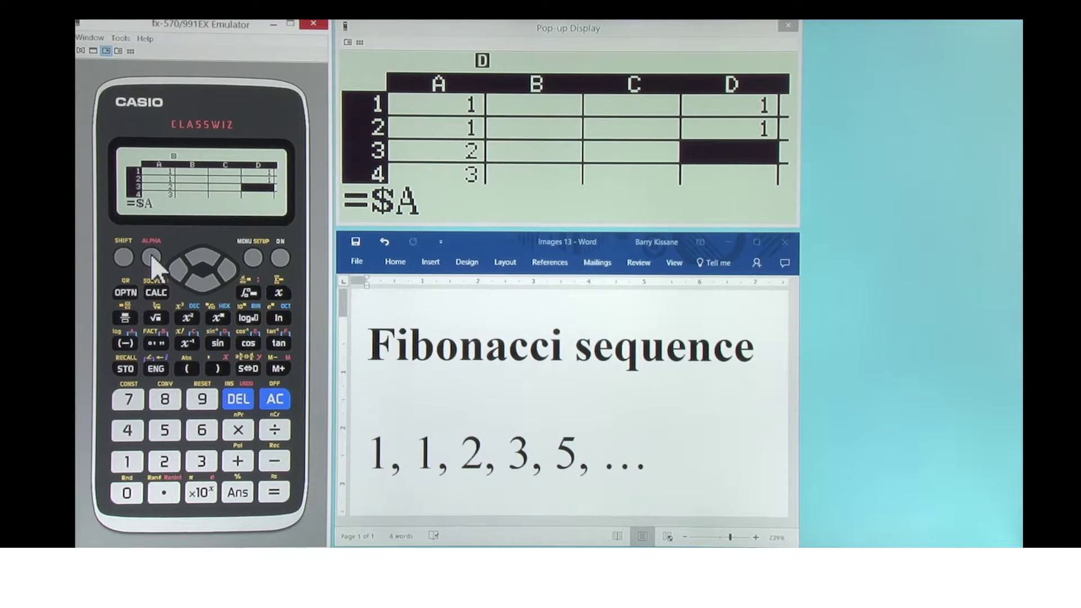
left_click(126, 292)
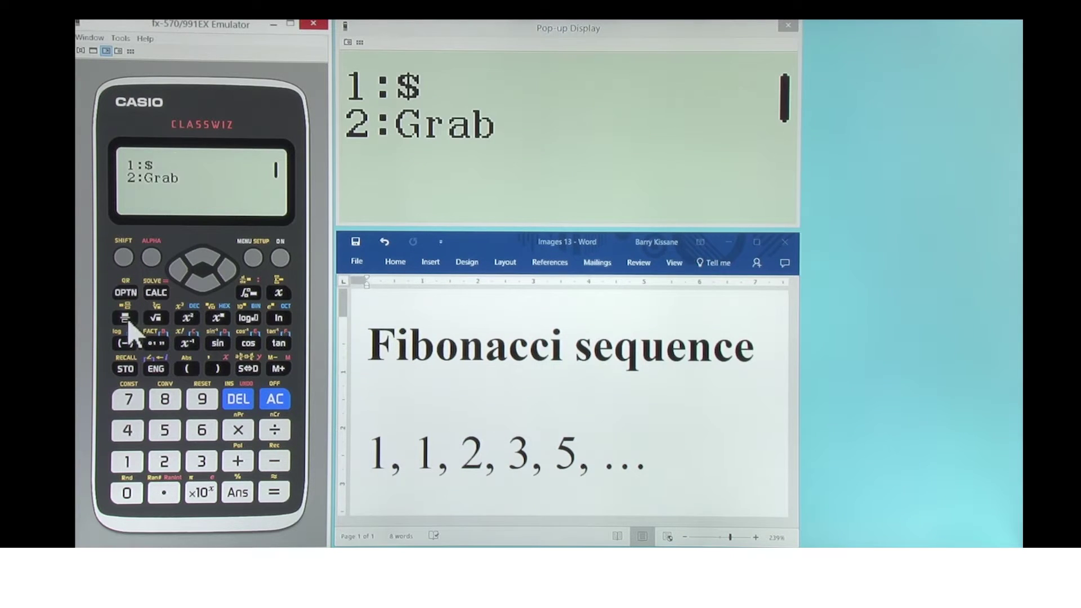
left_click(127, 461)
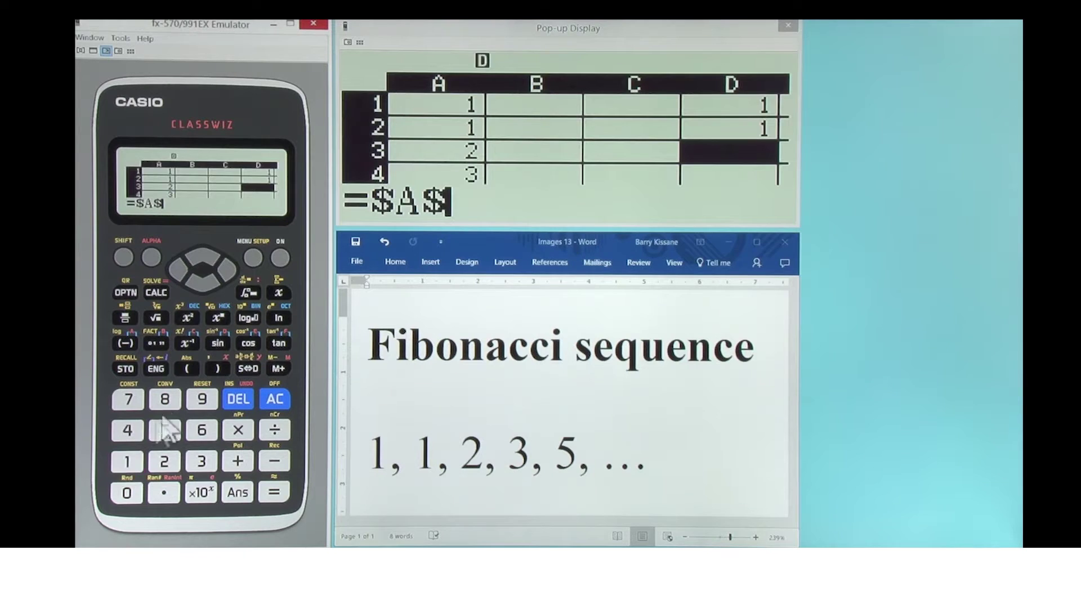
left_click(128, 430)
left_click(164, 430)
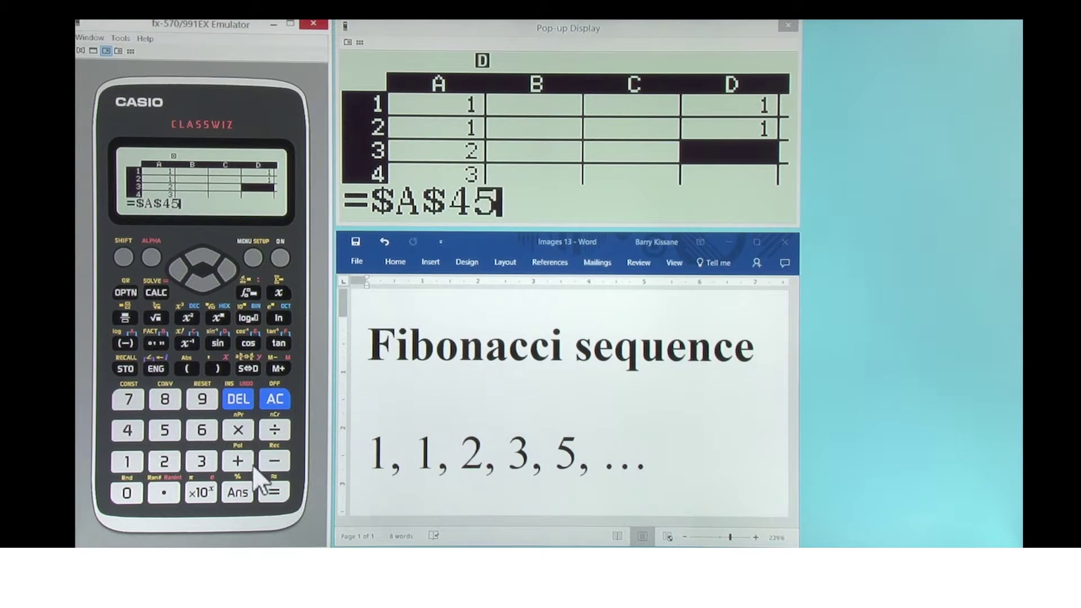
left_click(272, 492)
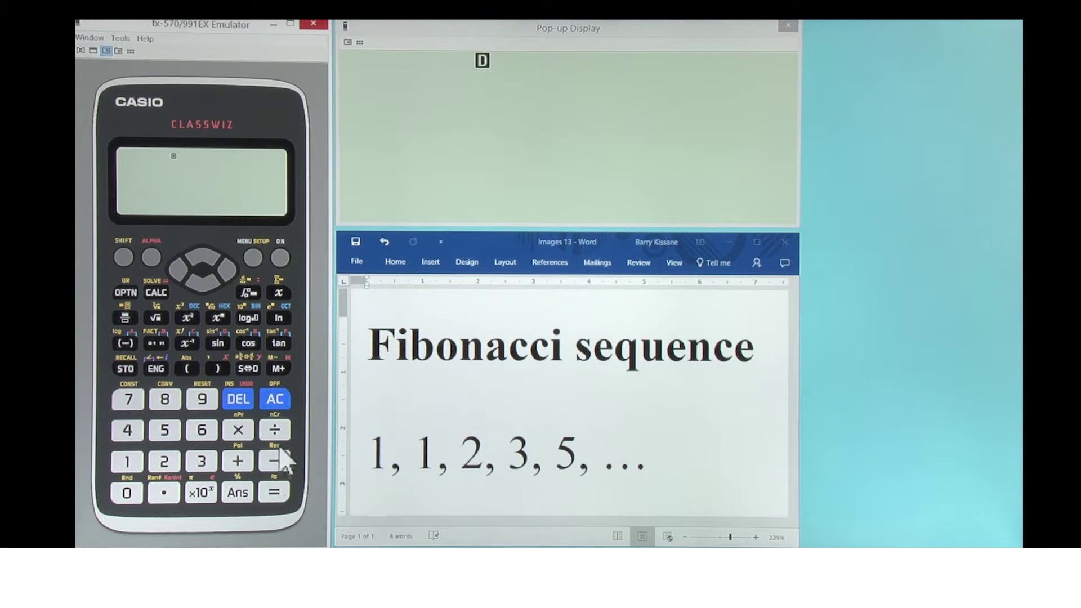
left_click(203, 255)
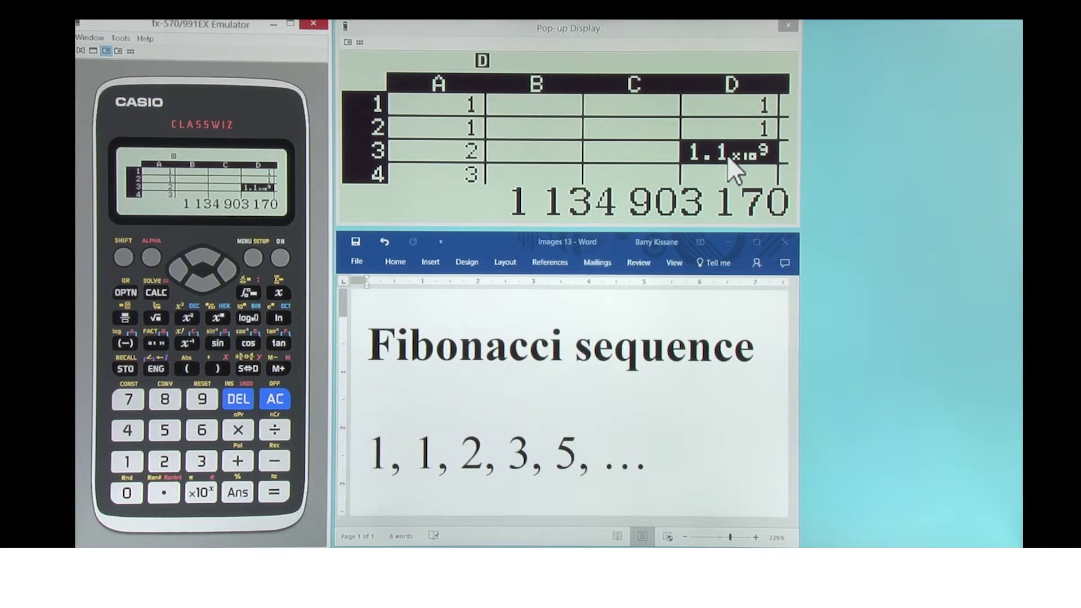
- Set the first starting term in cell D1 to 5 and view the 45th term in cell D3
left_click(208, 255)
left_click(208, 256)
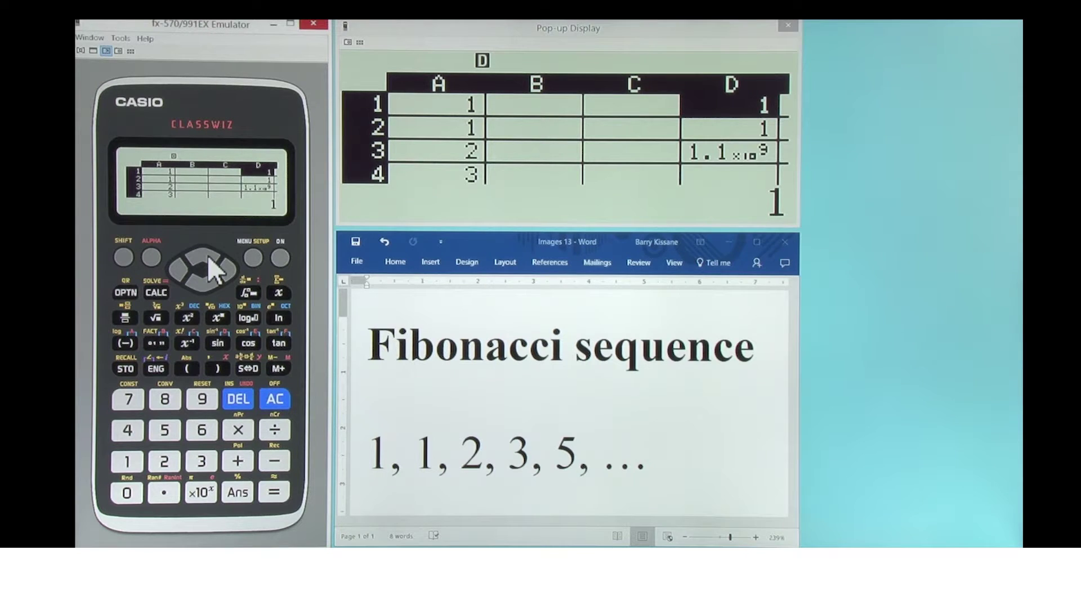
left_click(164, 430)
left_click(271, 490)
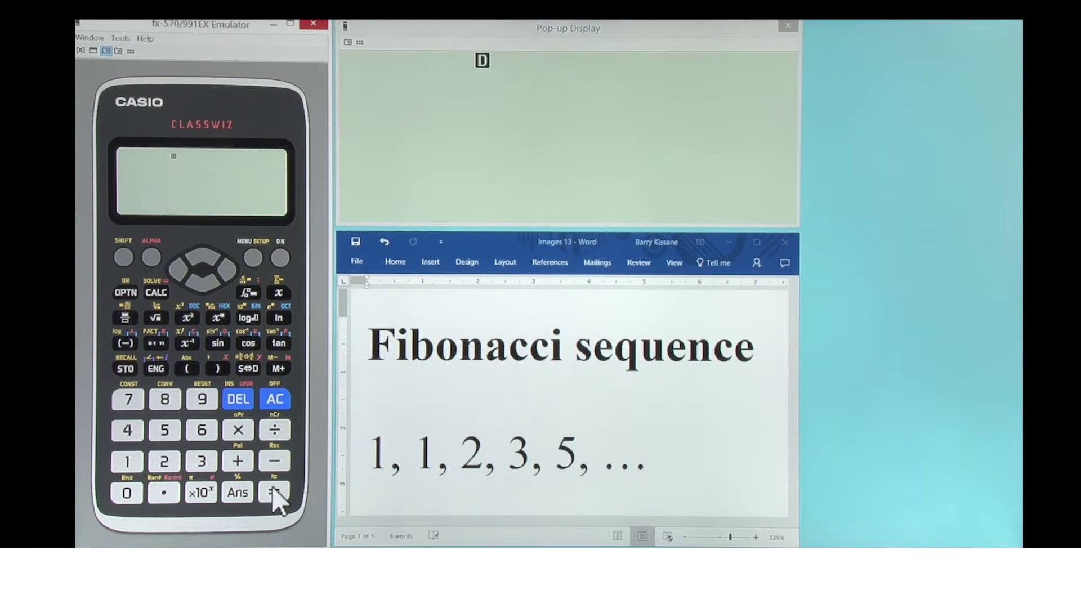
left_click(211, 285)
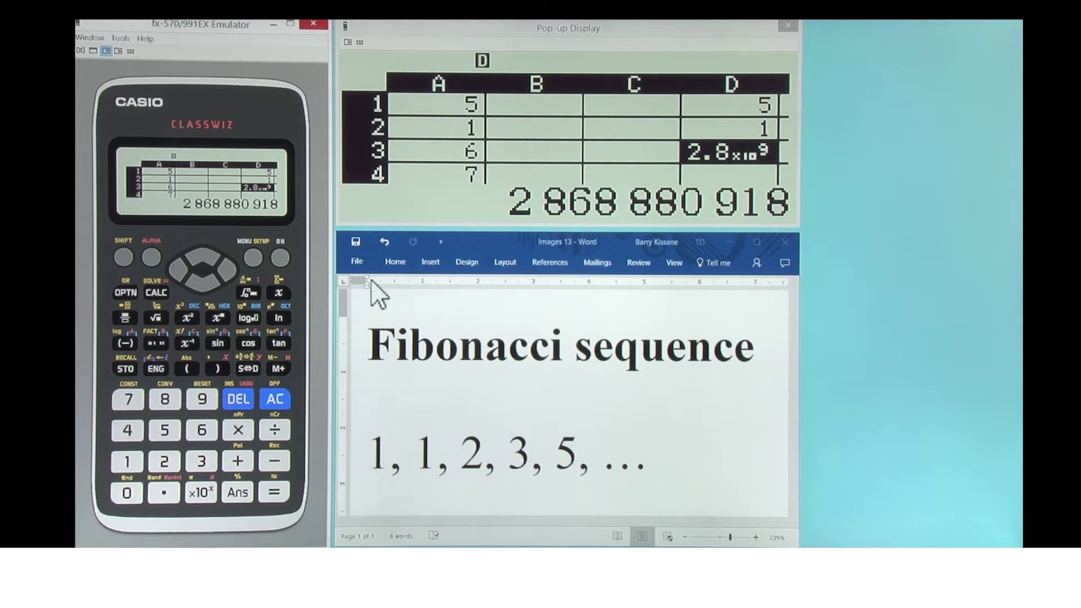
- Set the first starting term in cell D1 to 1 and the second starting term in cell D2 to 5
left_click(202, 255)
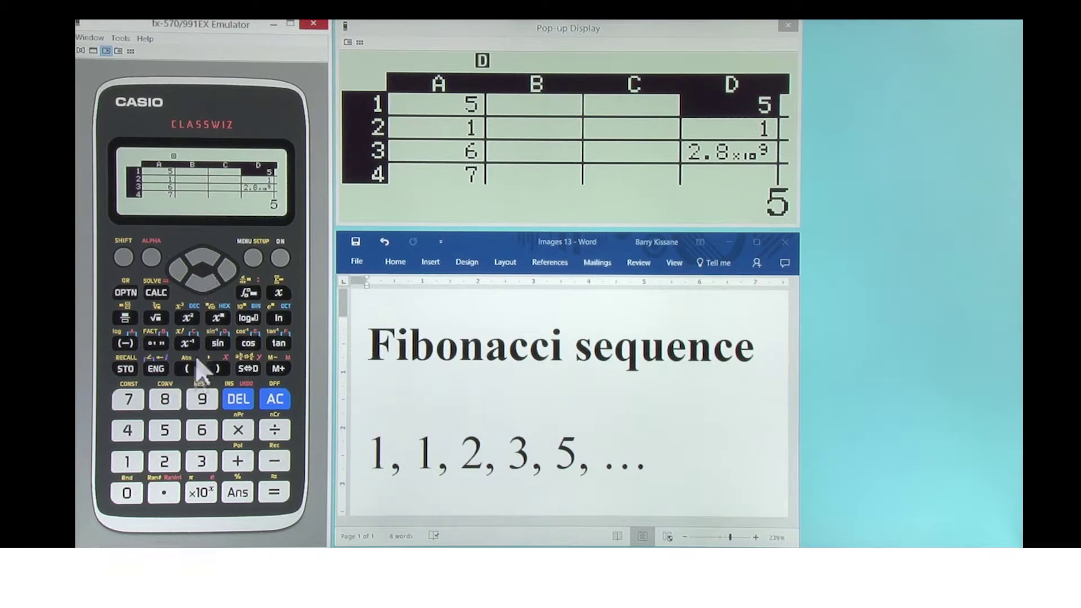
left_click(127, 462)
left_click(274, 492)
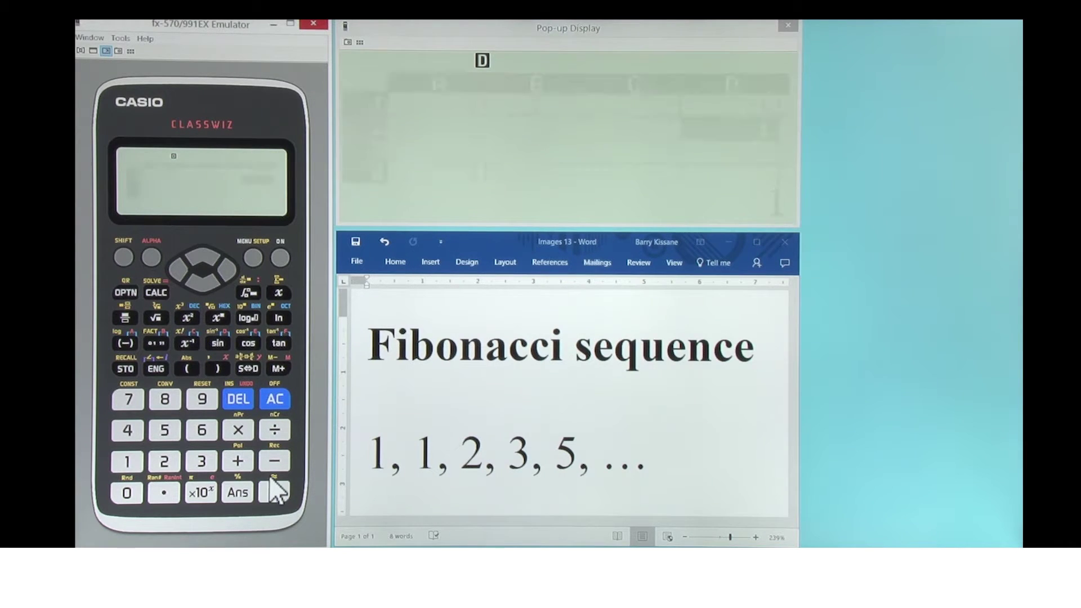
left_click(164, 430)
left_click(274, 493)
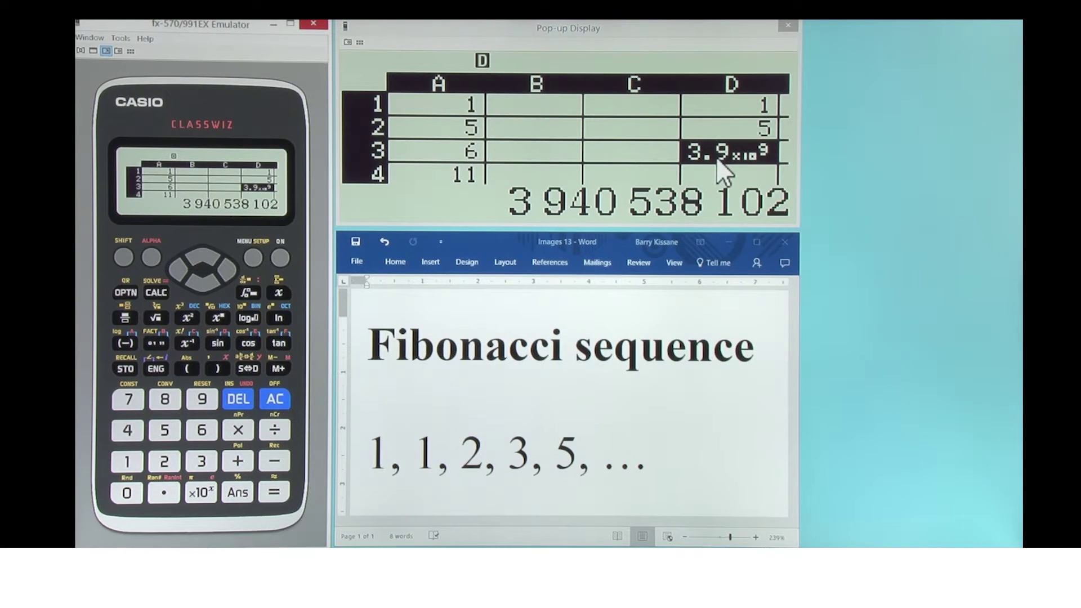
- Check the linked second term in cell A2, and set the second starting term in cell D2 back to 1
left_click(203, 256)
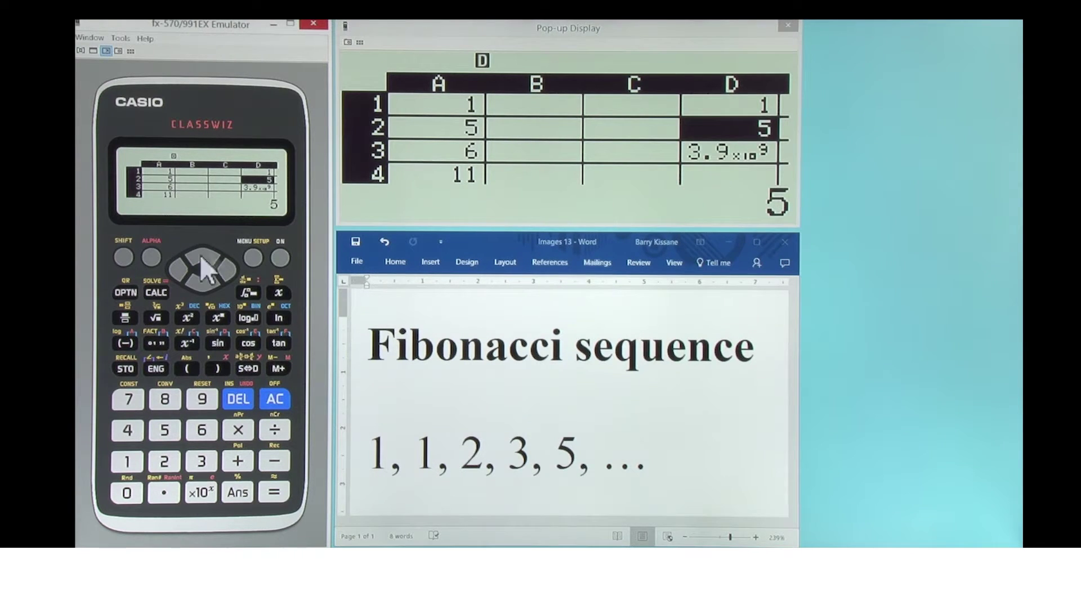
left_click(178, 263)
left_click(178, 263)
left_click(177, 262)
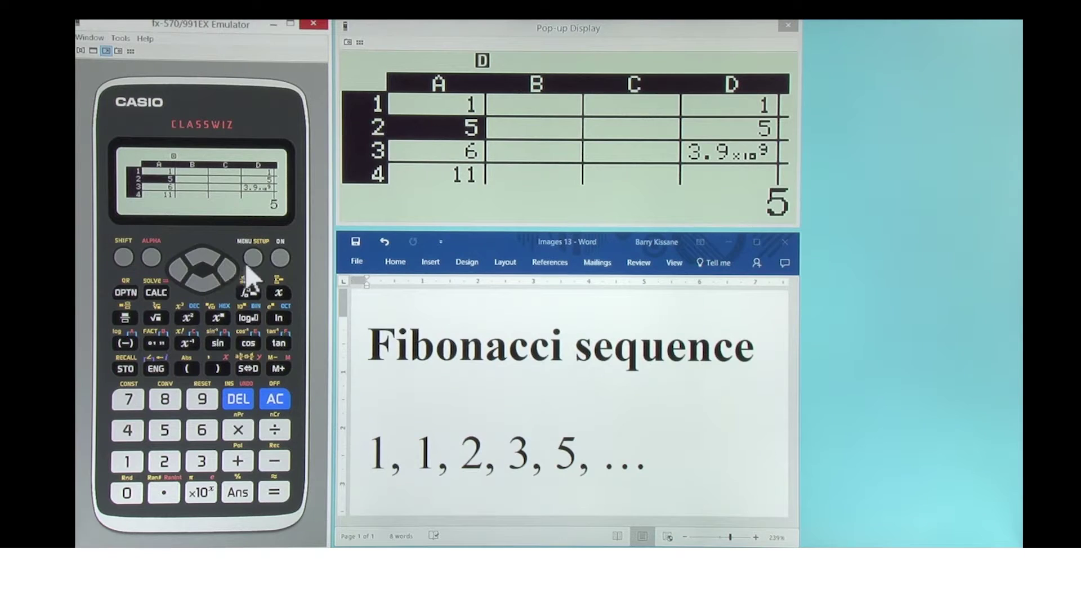
left_click(231, 269)
left_click(231, 269)
left_click(231, 269)
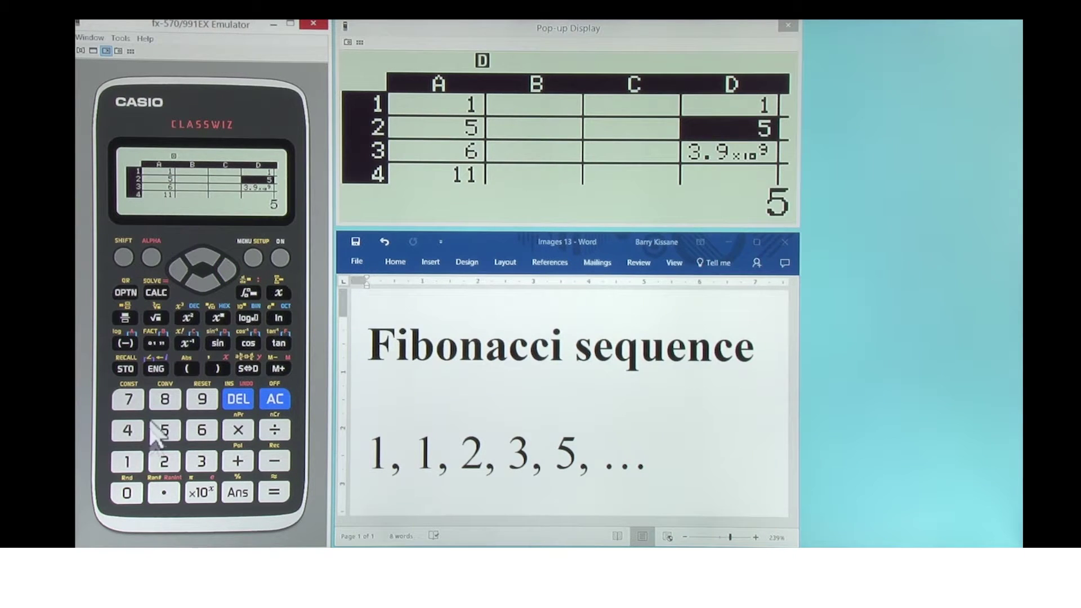
left_click(134, 461)
left_click(275, 492)
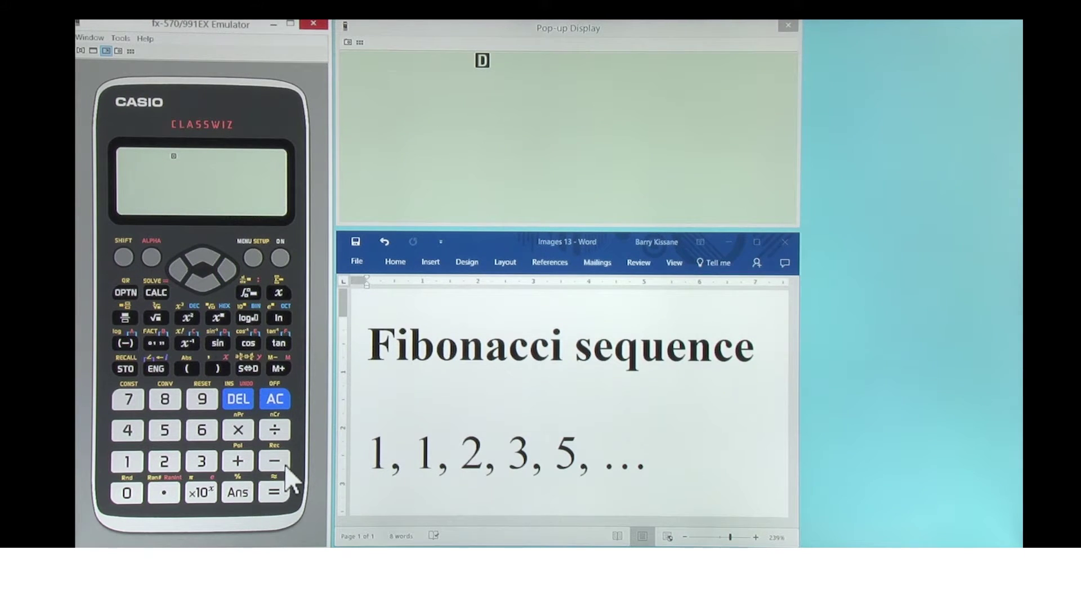